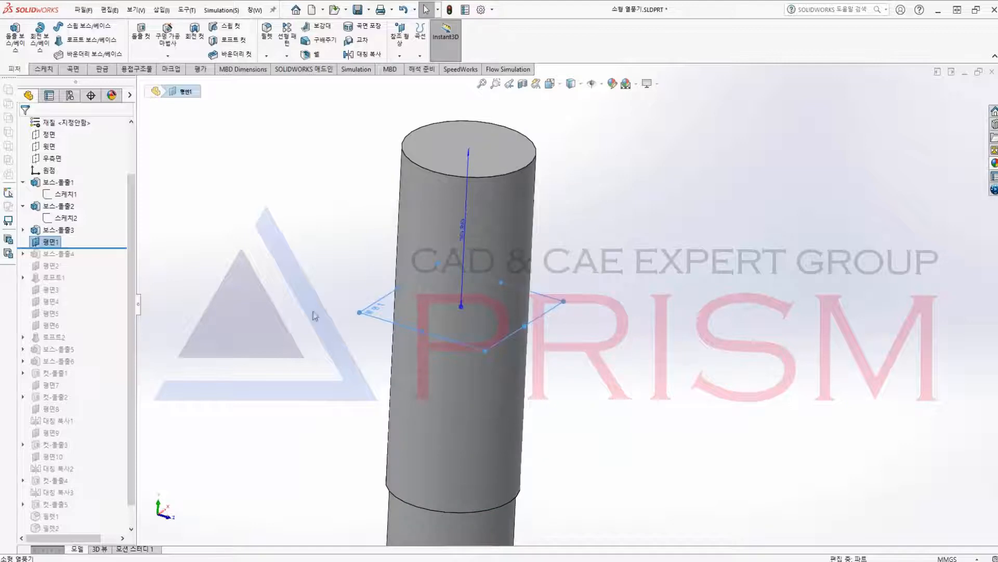
- Roll the feature history forward to include the 보스-돌출4 extrusion and examine its base sketch 스케치4
middle_click_drag(314, 316, 264, 305)
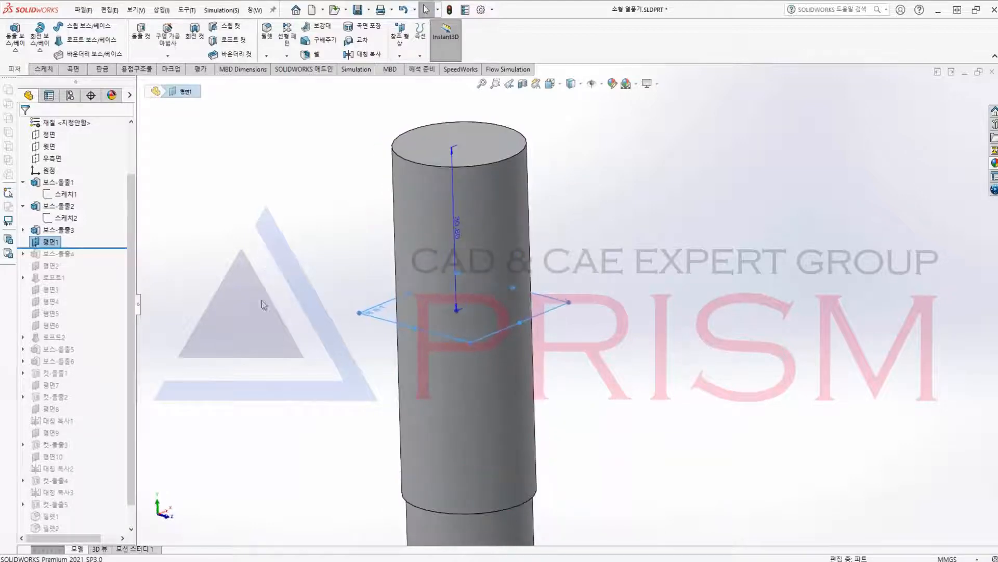
left_click_drag(94, 246, 89, 259)
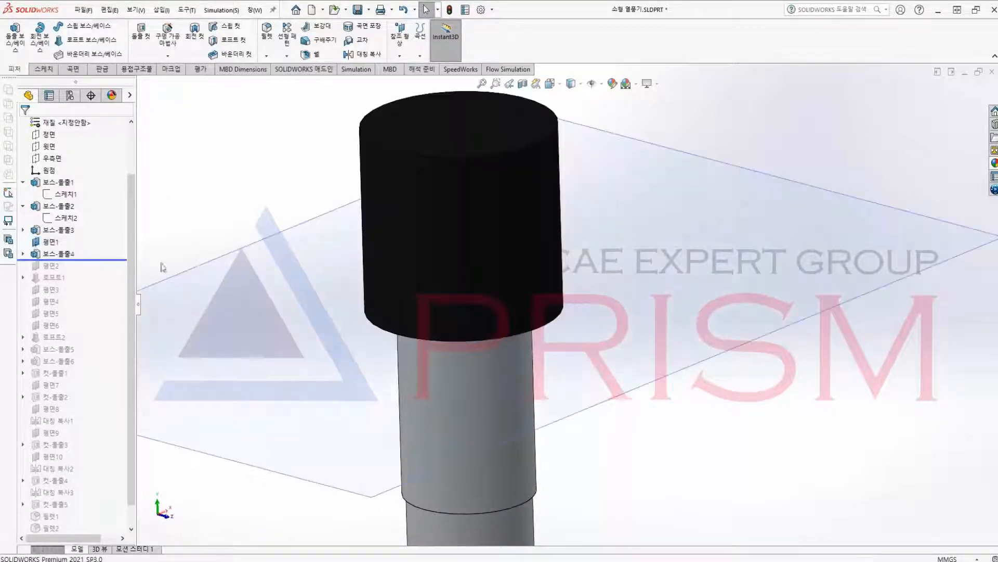
left_click(22, 254)
left_click(66, 266)
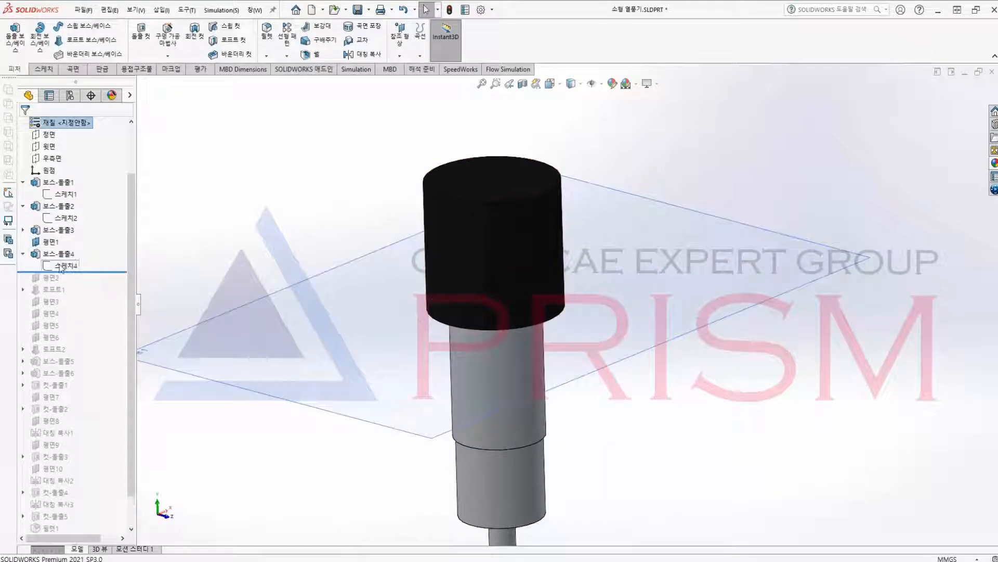
middle_click_drag(272, 311, 349, 288)
scroll(502, 286, "down", 3)
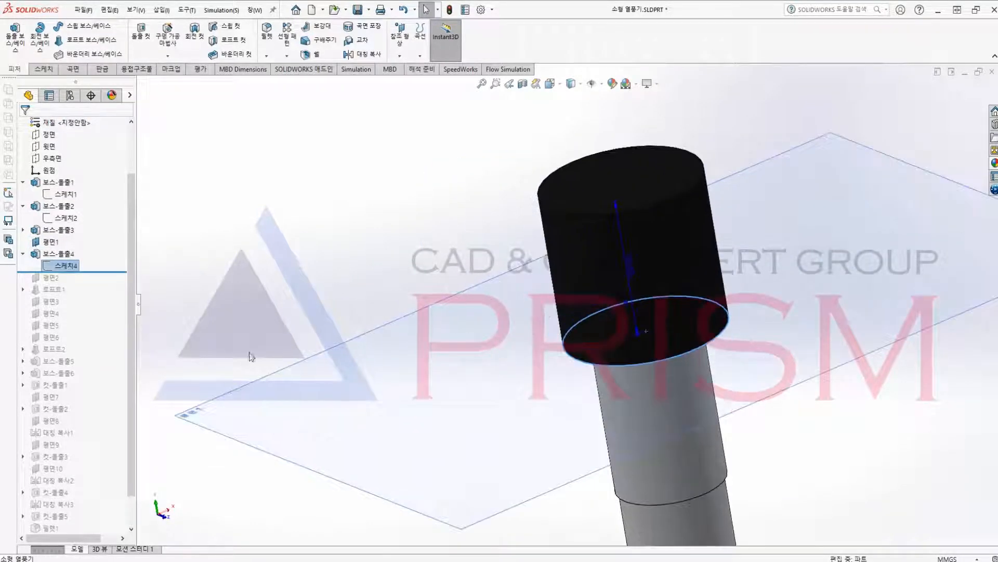
left_click(288, 323)
scroll(403, 329, "up", 4)
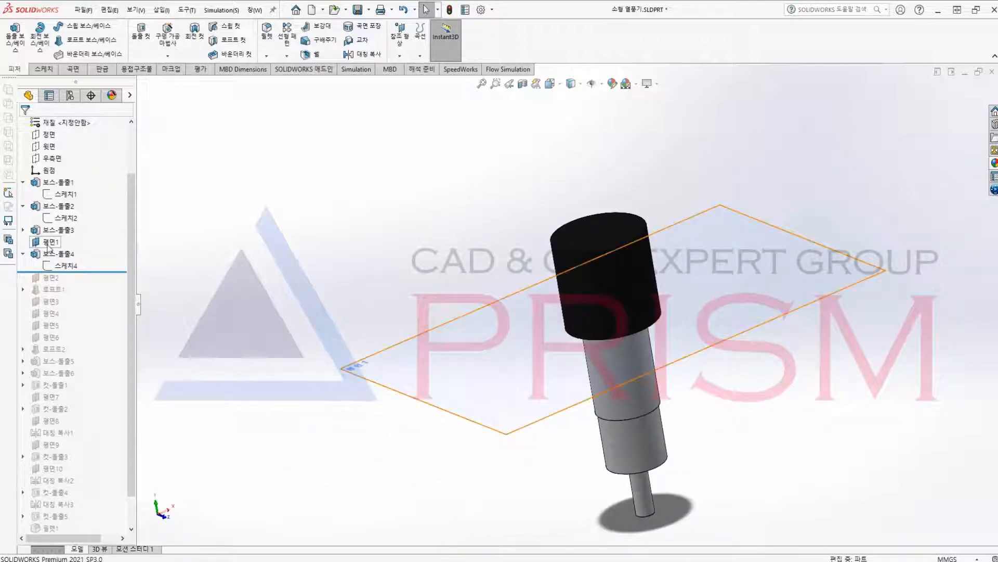
- Hide the reference plane 평면1 and roll the history forward to include 평면2, inspecting it above the black cylinder
right_click(66, 266)
left_click(77, 251)
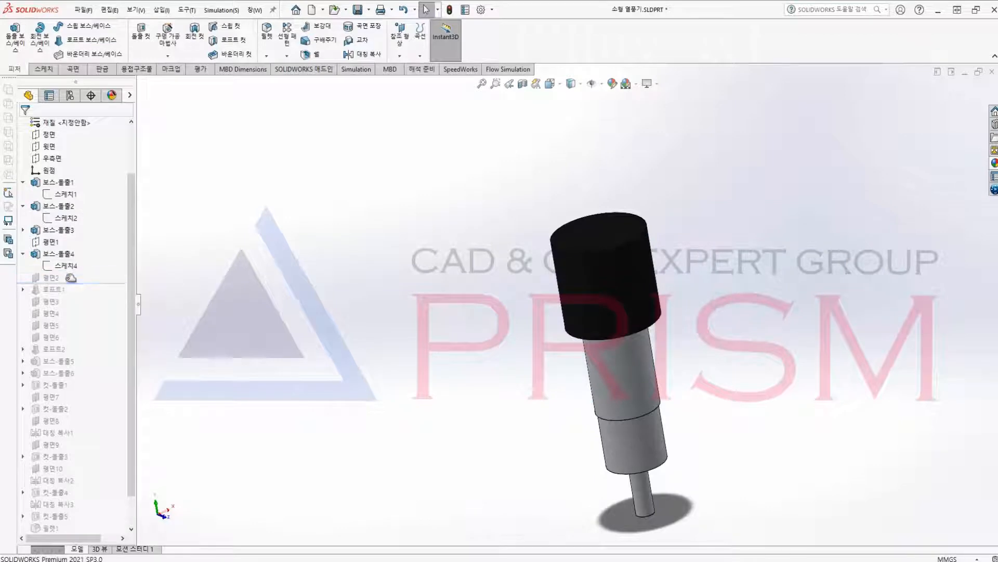
left_click(50, 277)
middle_click_drag(499, 312, 486, 270)
scroll(633, 198, "down", 3)
middle_click_drag(629, 206, 504, 274)
- Roll the history forward to include the 로프트1 loft and highlight its profile sketch 스케치5
left_click_drag(39, 284, 31, 296)
left_click(23, 289)
left_click(65, 301)
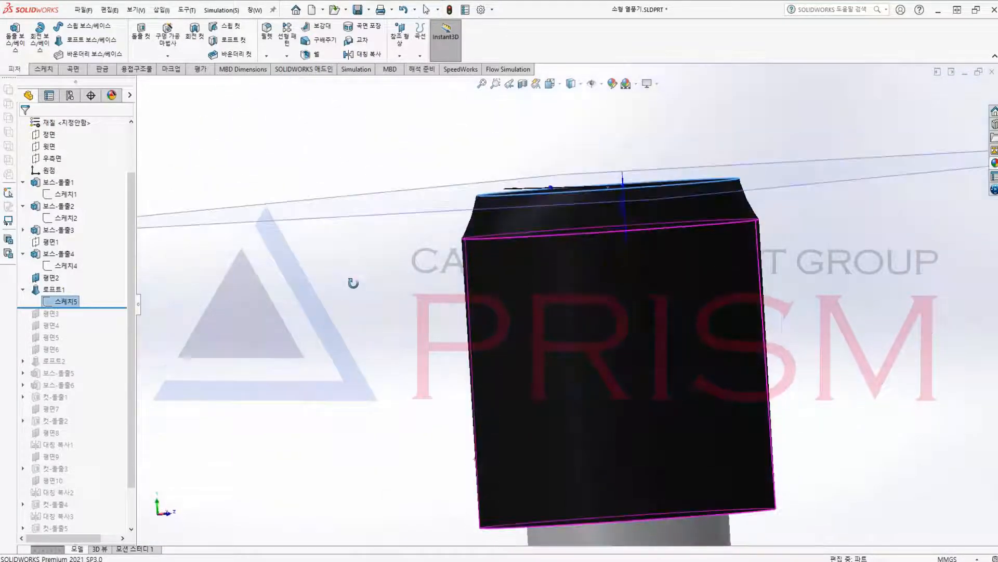
- Open the 로프트1 definition, examine its sketch and edge profiles, and close it without changes
right_click(48, 292)
left_click(60, 277)
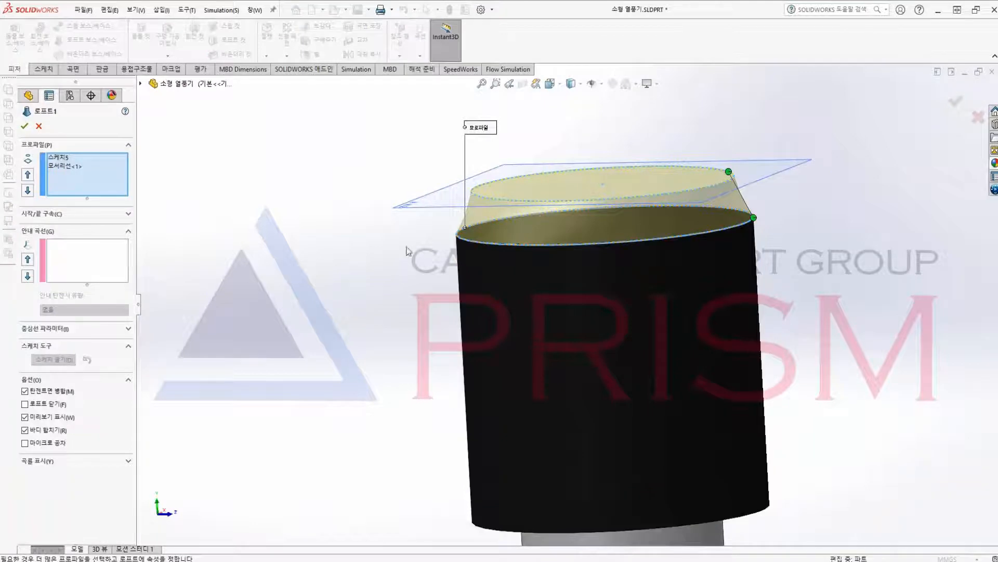
middle_click_drag(409, 251, 367, 262)
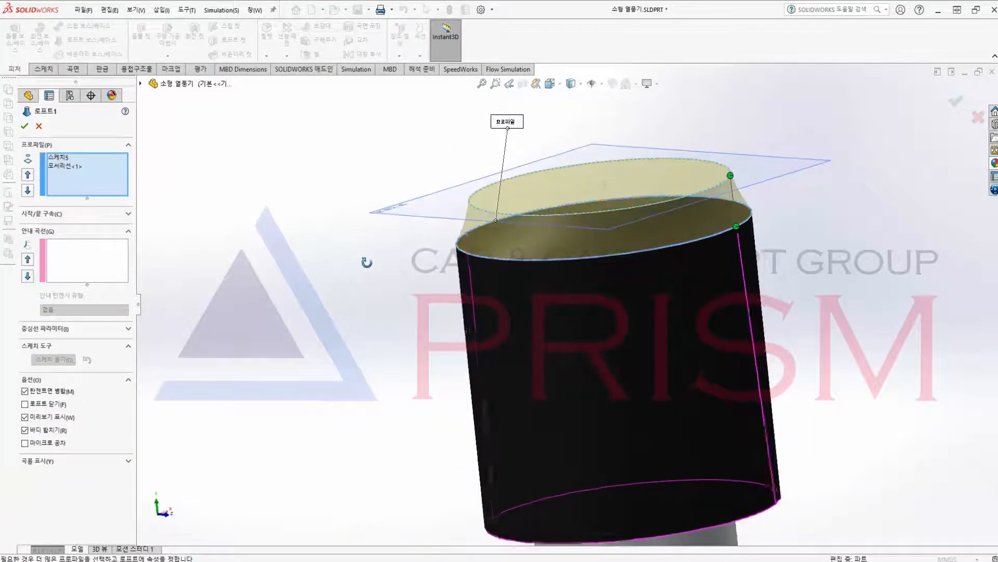
left_click(39, 126)
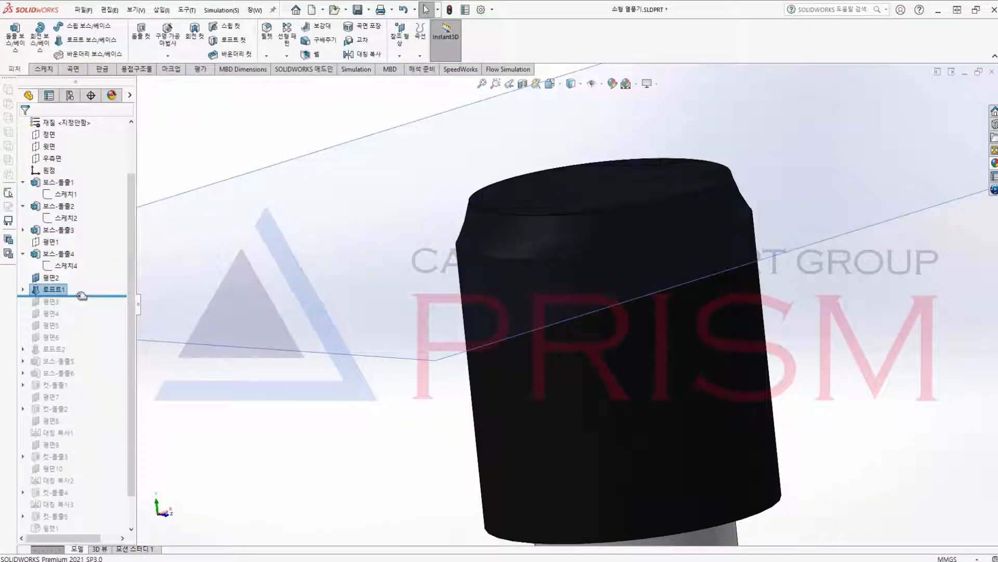
- Hide 평면2, roll the history forward to include 평면3, and show that plane's offset dimension
right_click(47, 278)
left_click(67, 261)
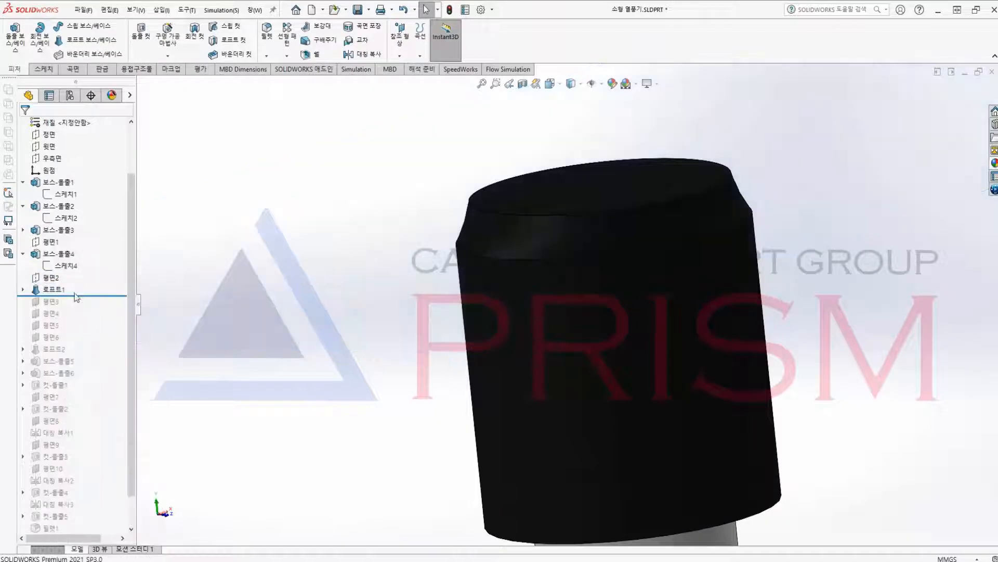
left_click_drag(78, 295, 78, 306)
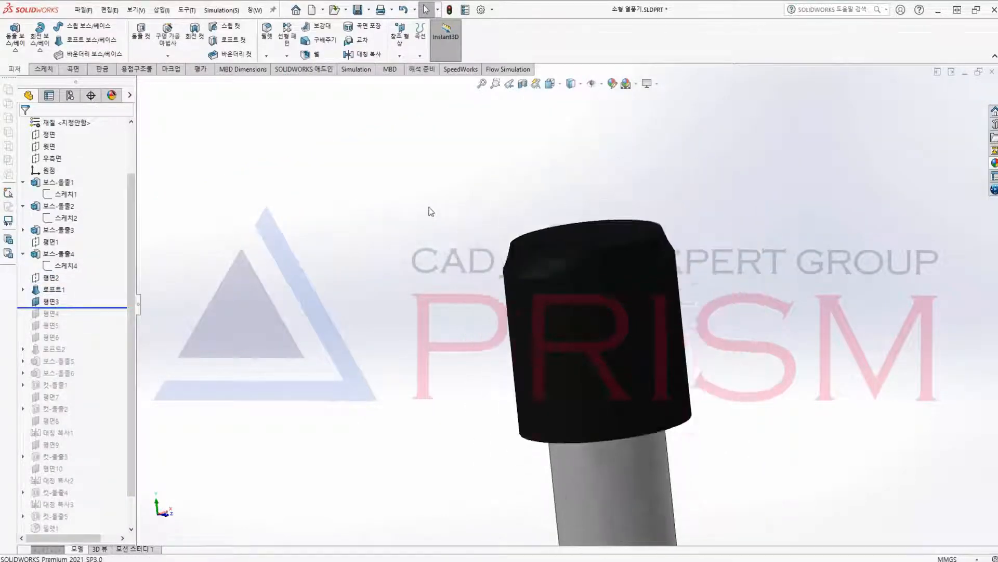
left_click(50, 301)
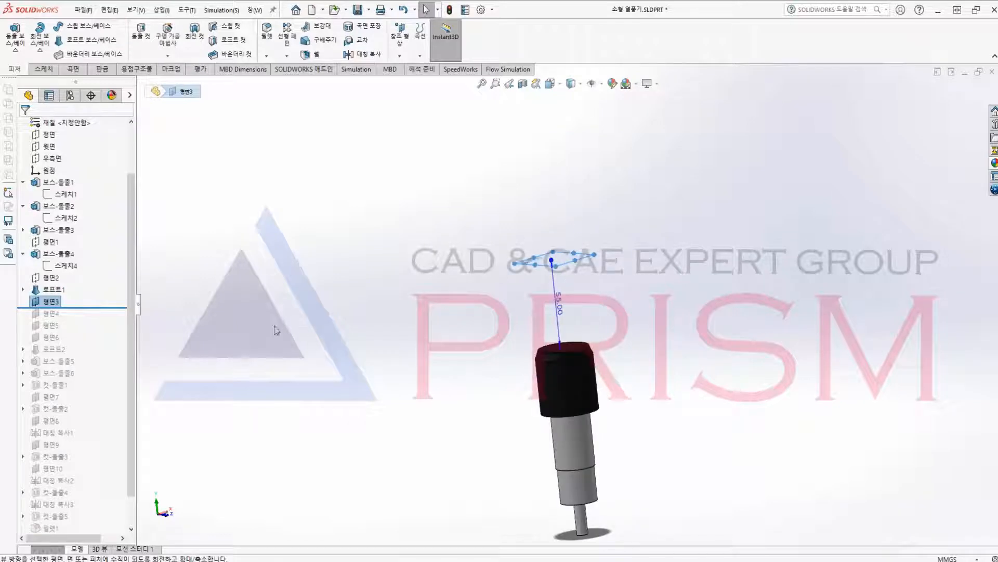
- Roll the history forward through 평면4 and 평면5, showing the offset dimension of each plane
left_click_drag(91, 314, 73, 319)
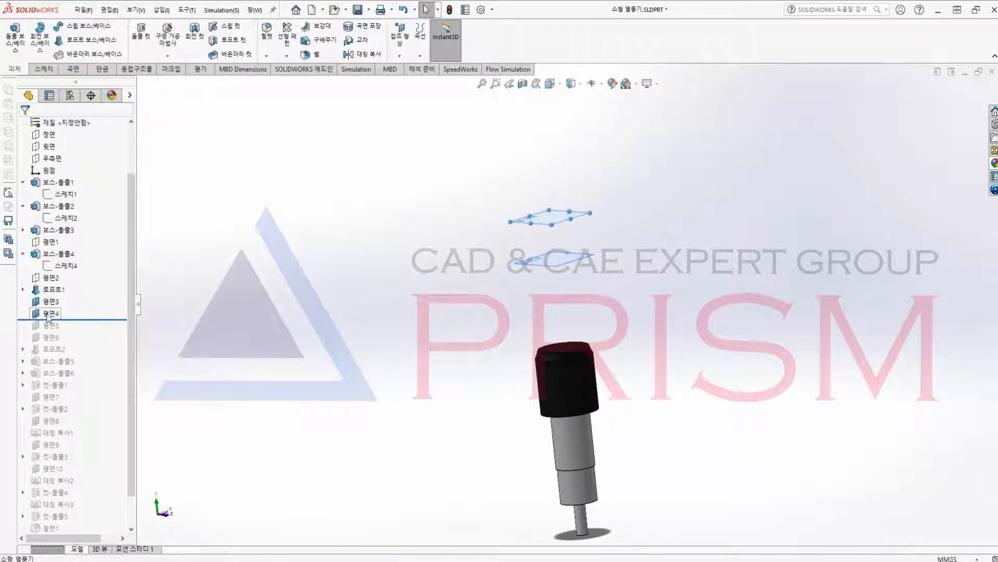
left_click(49, 314)
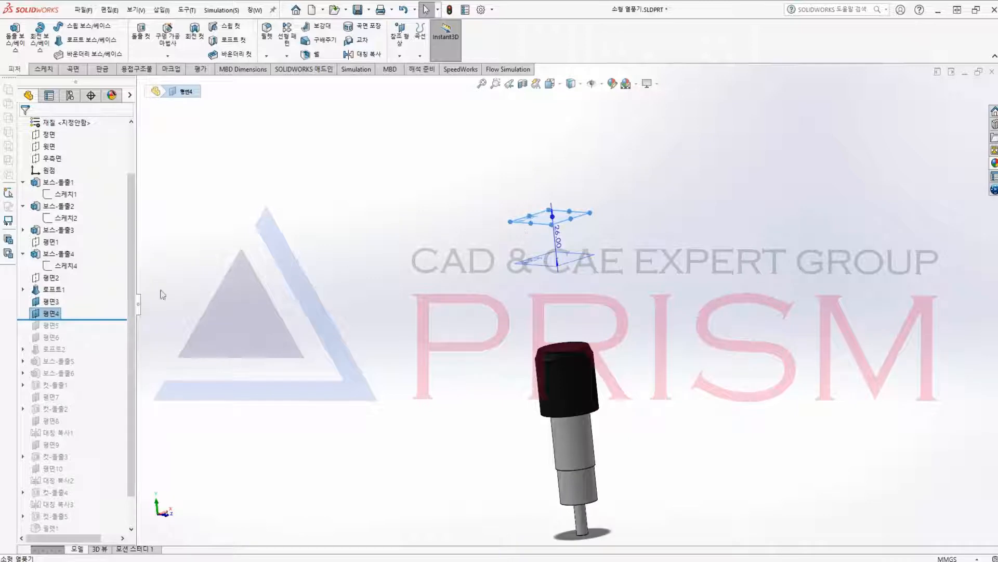
left_click_drag(83, 320, 80, 330)
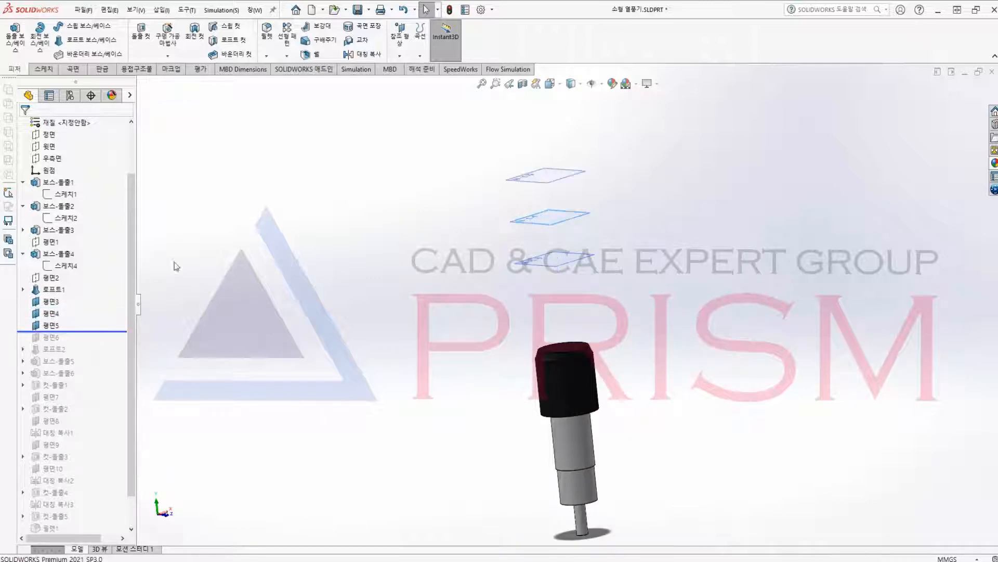
left_click(50, 326)
middle_click_drag(439, 222, 432, 259)
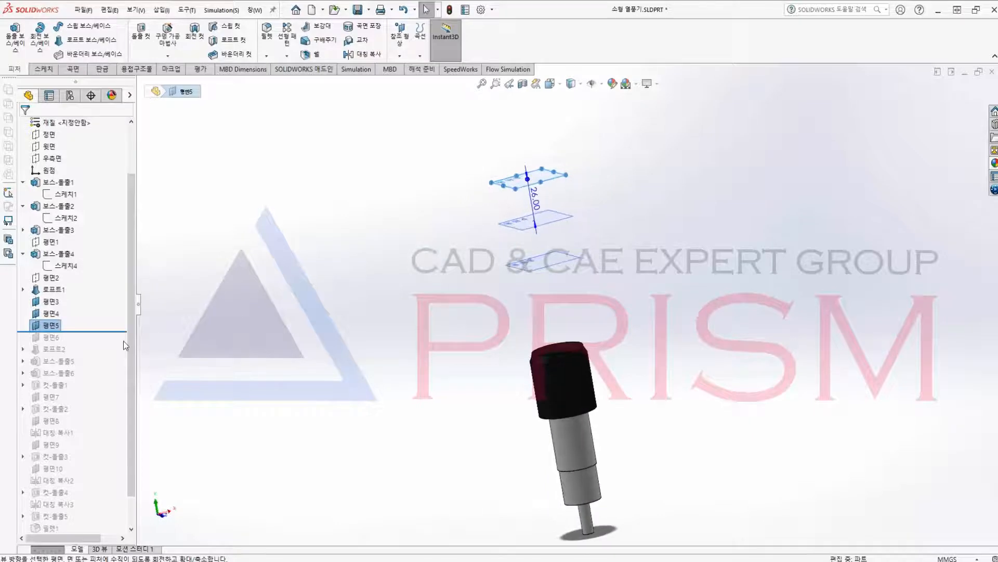
- Roll the history forward to include 평면6 and inspect it above the other handle planes
left_click_drag(87, 332, 91, 343)
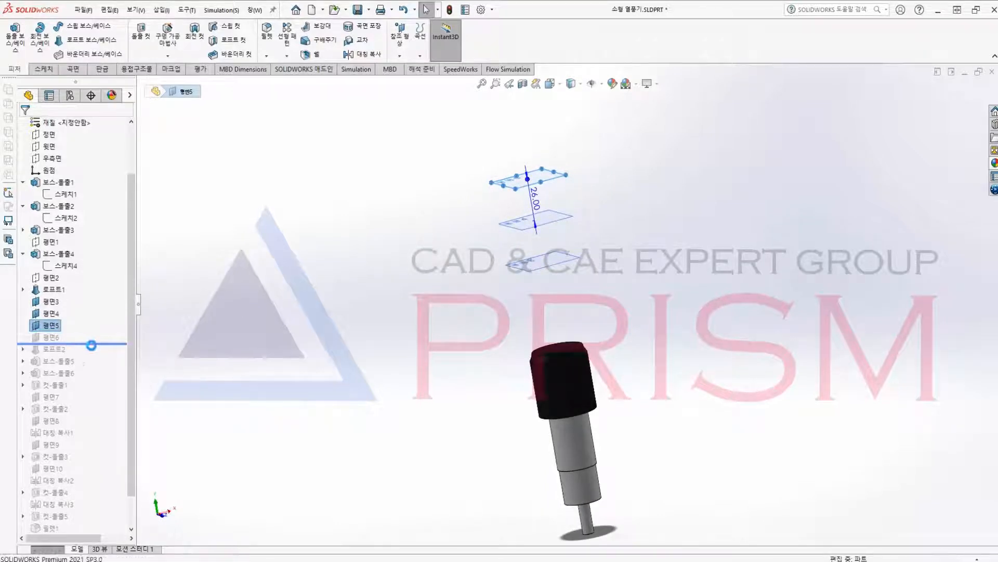
left_click(50, 337)
scroll(533, 238, "down", 2)
left_click(734, 269)
mouse_move(687, 316)
middle_mouse_down()
mouse_move(695, 308)
mouse_move(722, 319)
mouse_move(696, 327)
middle_mouse_up()
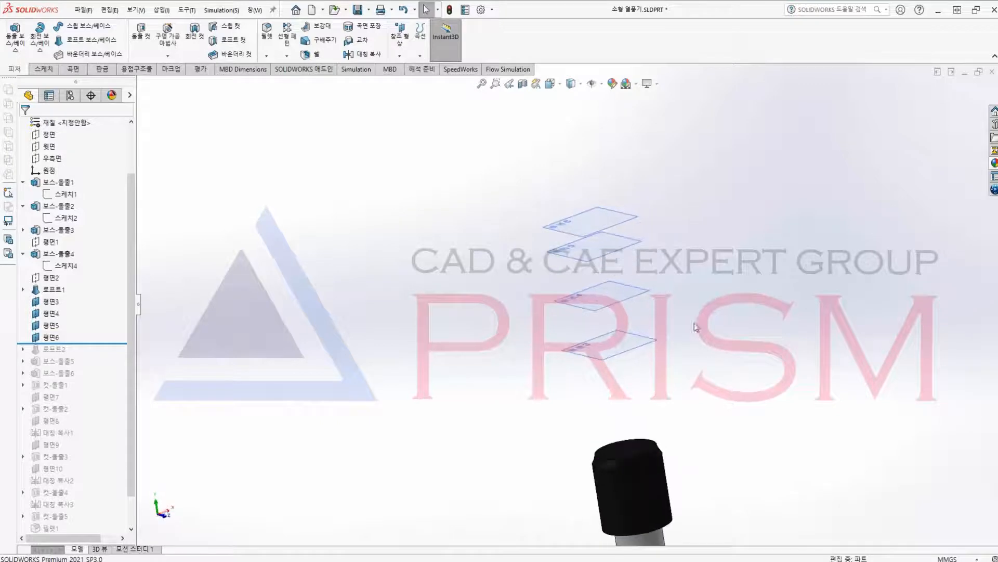
- Roll the history forward to include the 로프트2 handle loft and expand it to list its profile sketches
left_click_drag(69, 343, 59, 355)
left_click(55, 349)
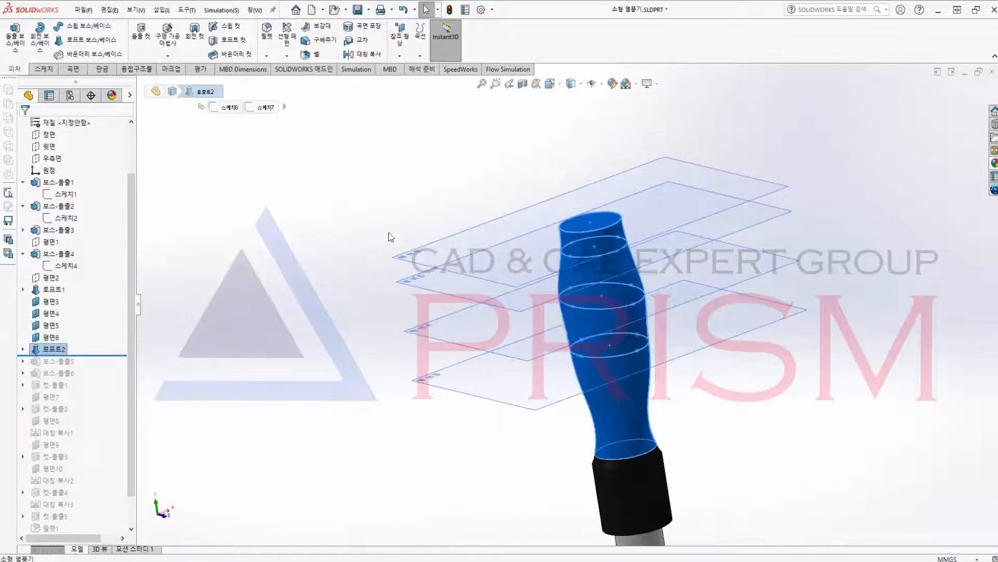
left_click(23, 349)
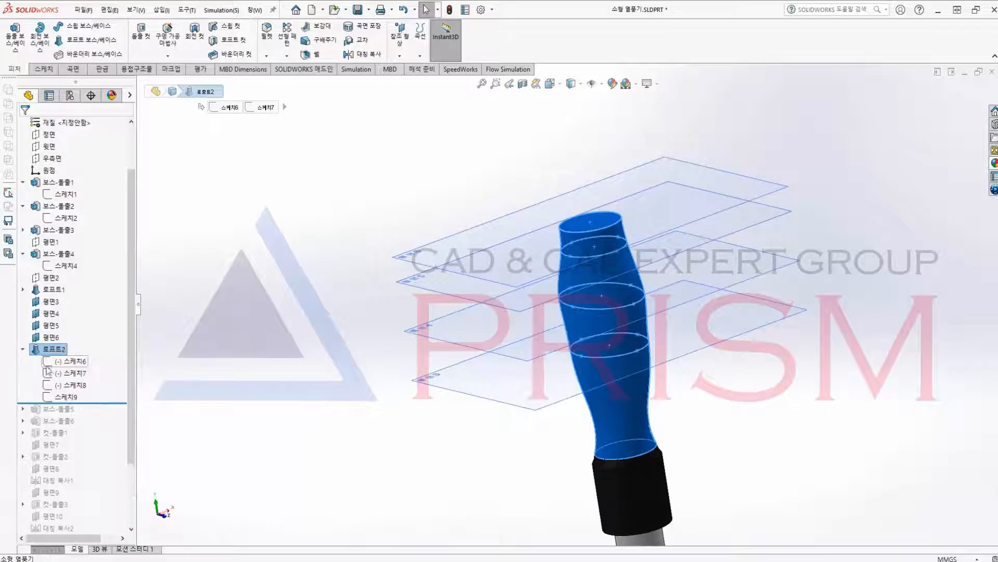
left_click(252, 361)
- Examine the handle's top circle in 스케치9 and the dimensioned profile below it in 스케치8
left_click(73, 397)
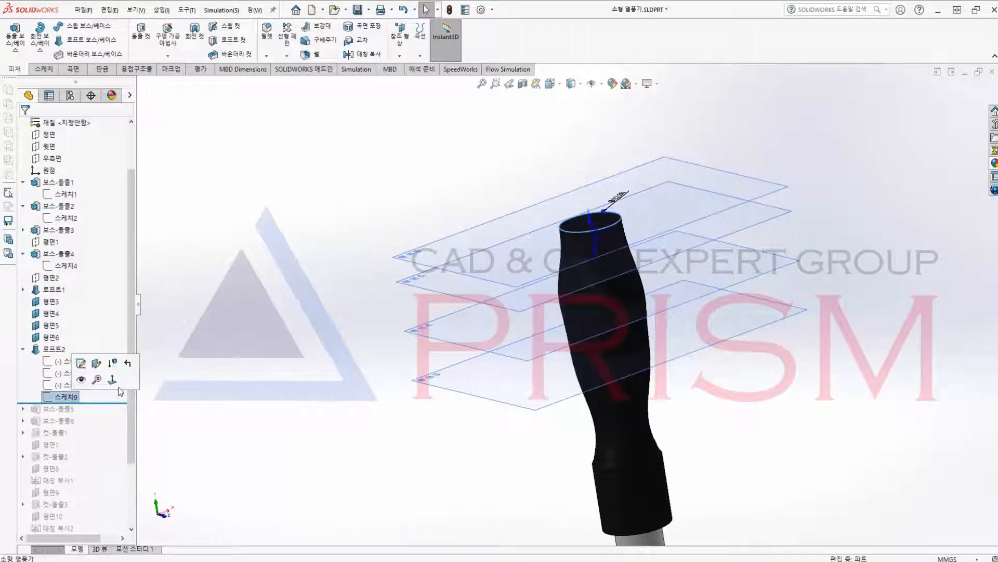
middle_click_drag(577, 201, 554, 329)
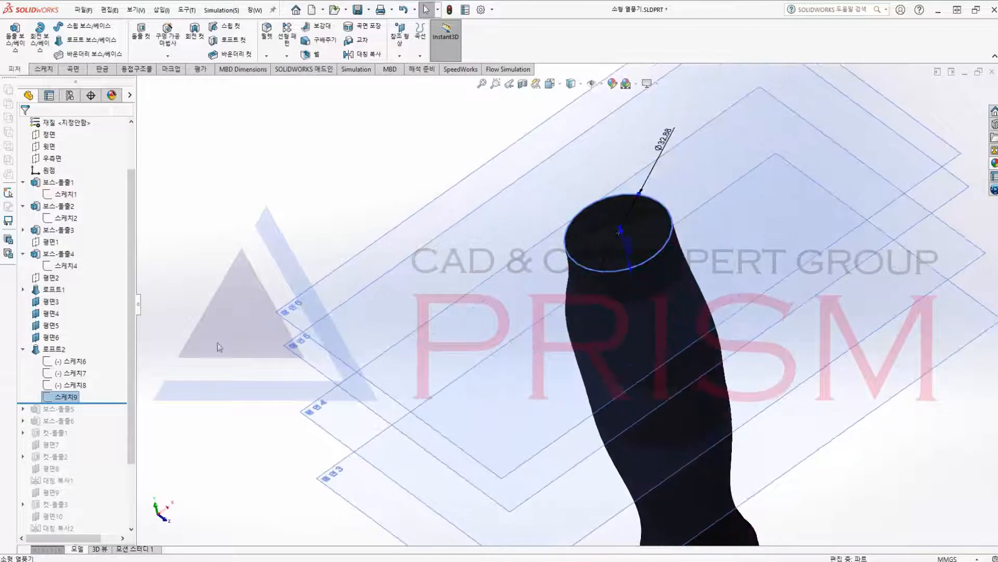
left_click(72, 385)
middle_click_drag(291, 396, 511, 436)
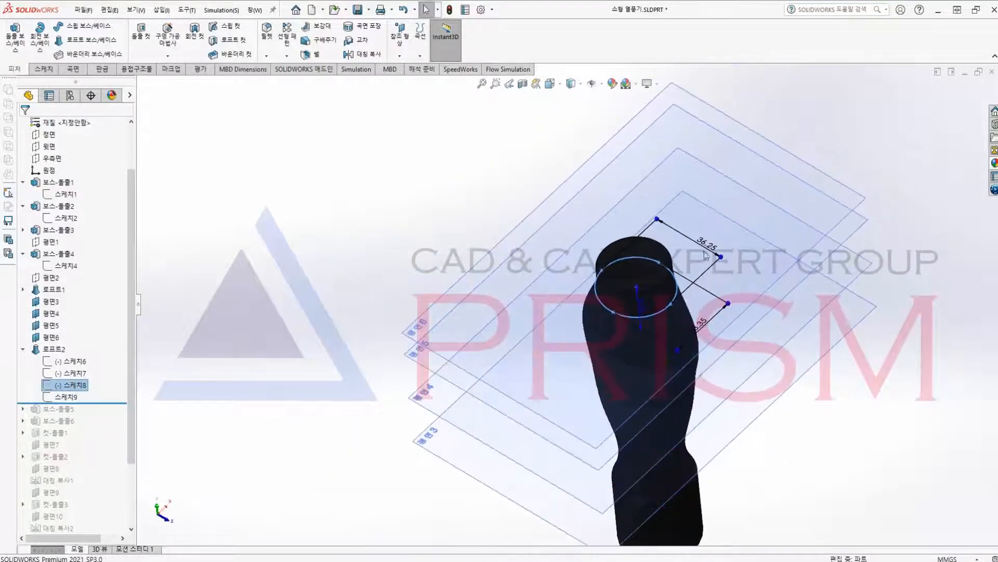
middle_click_drag(696, 329, 374, 339)
- Examine the handle loft's 스케치7 profile, and compare 스케치8 with the top profile 스케치9
left_click(76, 375)
middle_click_drag(323, 363, 356, 430)
middle_click_drag(593, 302, 444, 363)
left_click(75, 385)
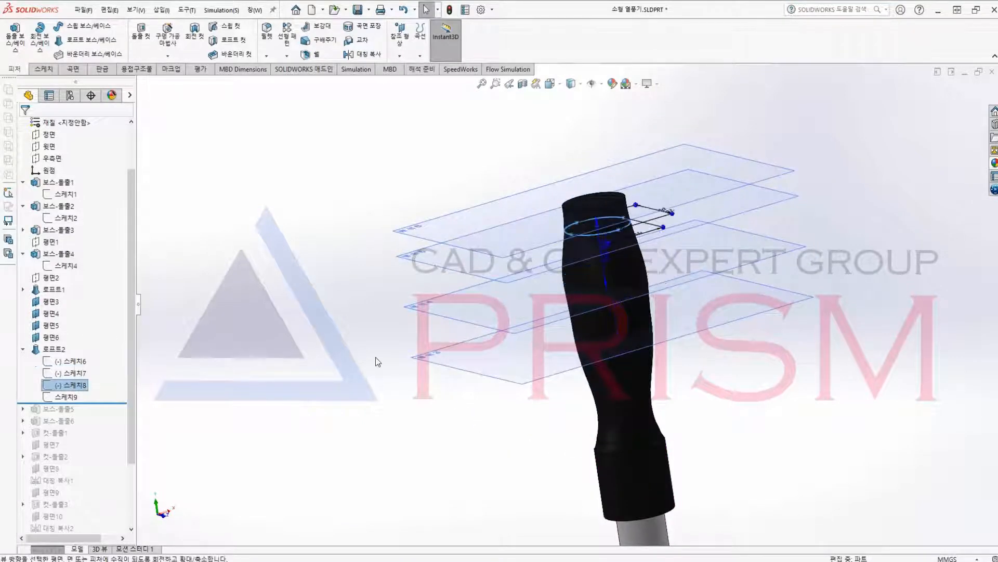
middle_click_drag(376, 357, 378, 332)
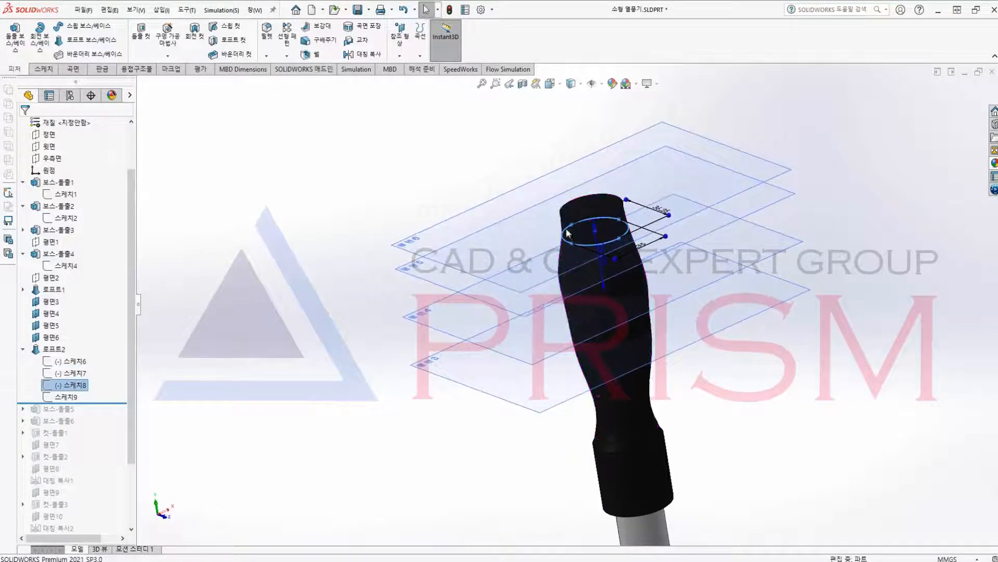
left_click(77, 397)
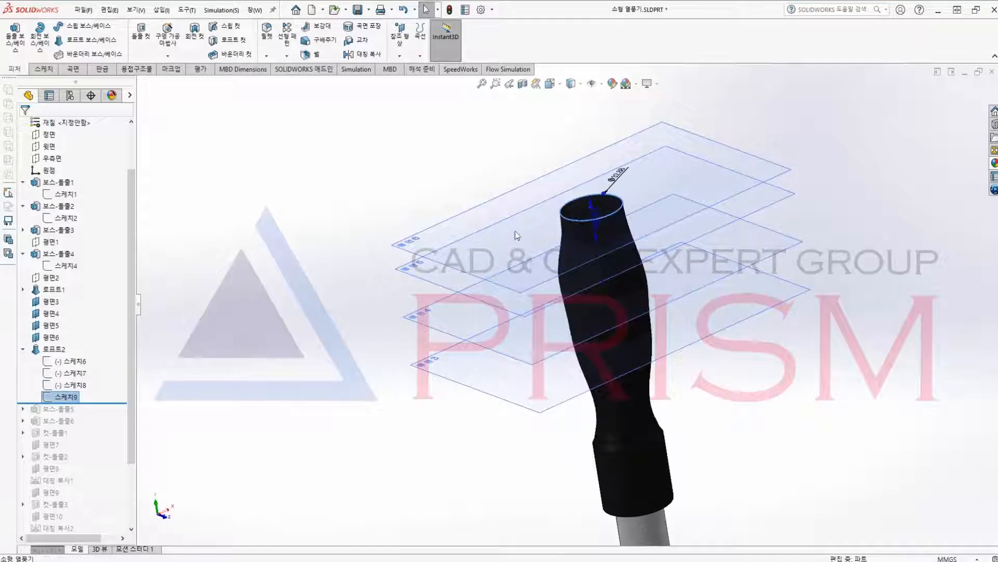
left_click(107, 353)
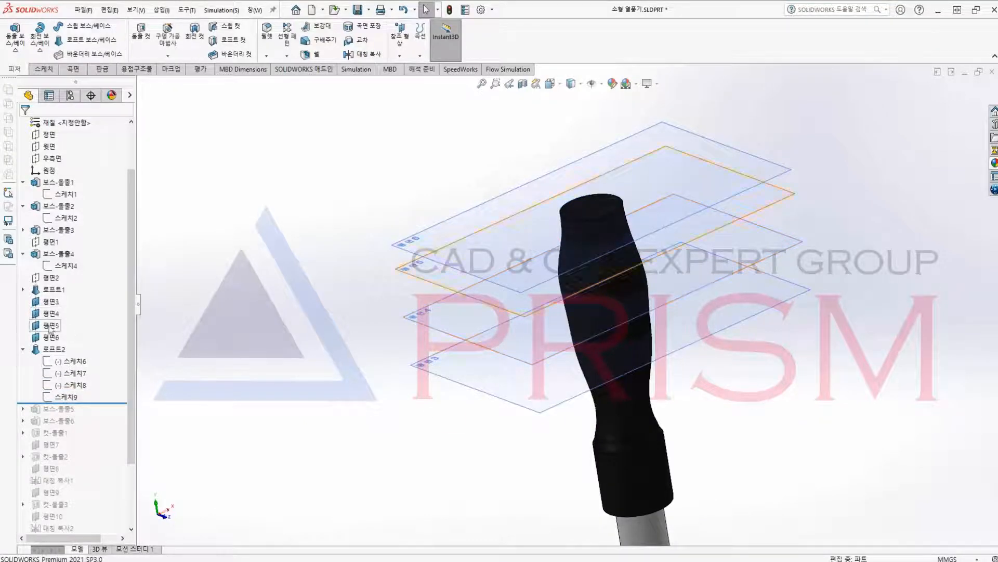
- Hide the four reference planes 평면3 through 평면6 together
left_click(51, 301)
left_click(51, 337, "shift")
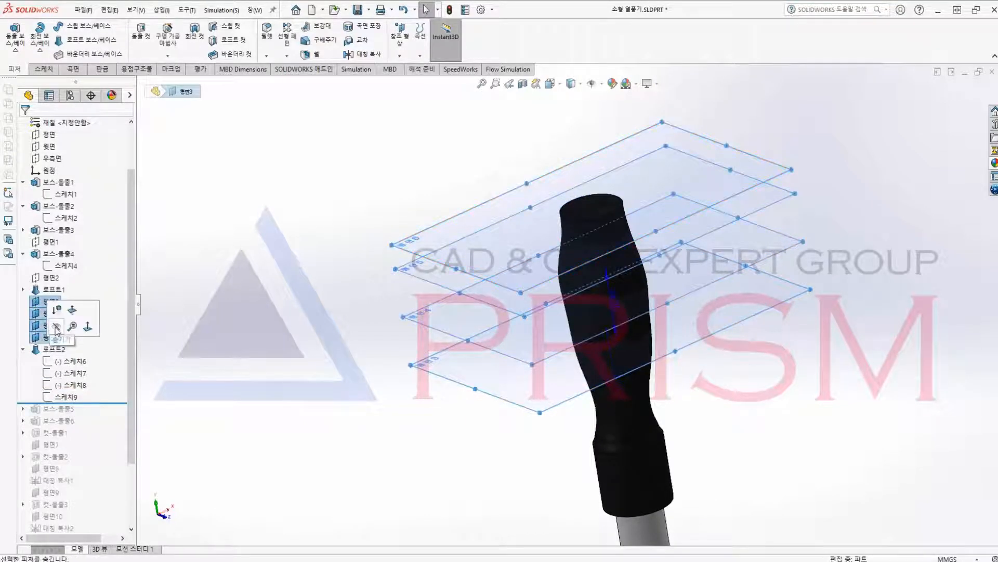
left_click(56, 327)
- Open the definition of the 로프트2 handle loft and inspect its preview from the side
right_click(52, 350)
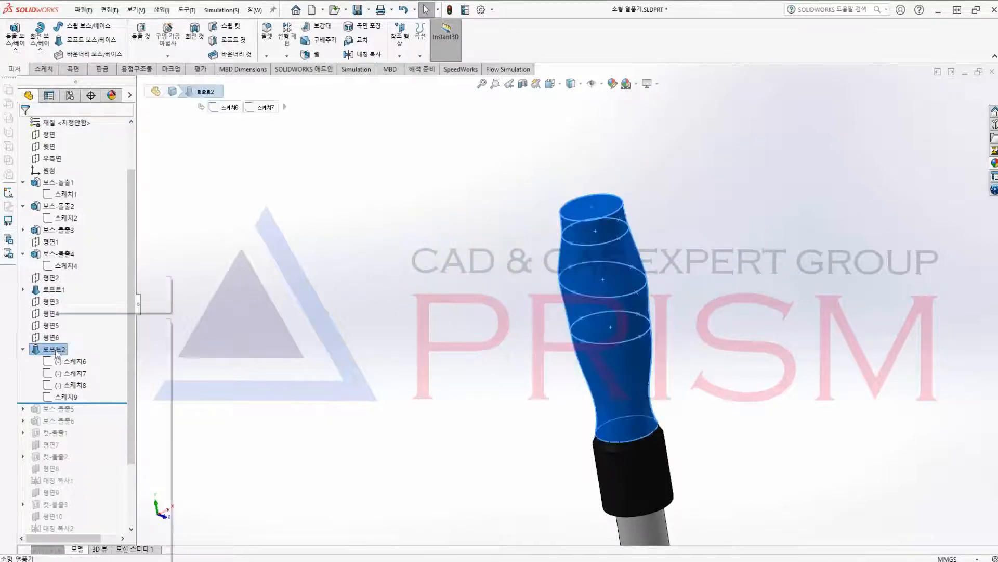
left_click(63, 289)
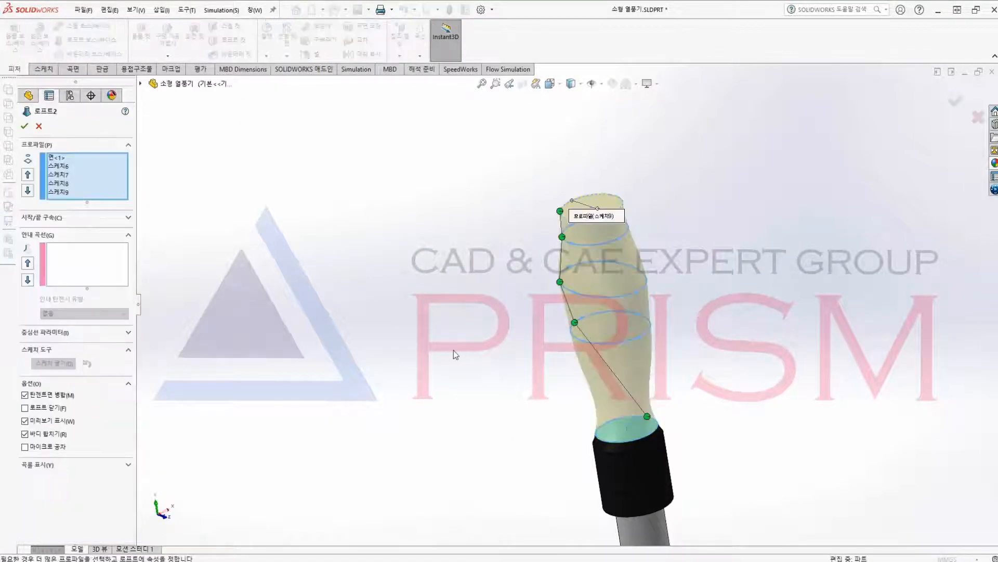
middle_click_drag(454, 351, 412, 345)
scroll(398, 339, "down", 3)
scroll(441, 327, "up", 2)
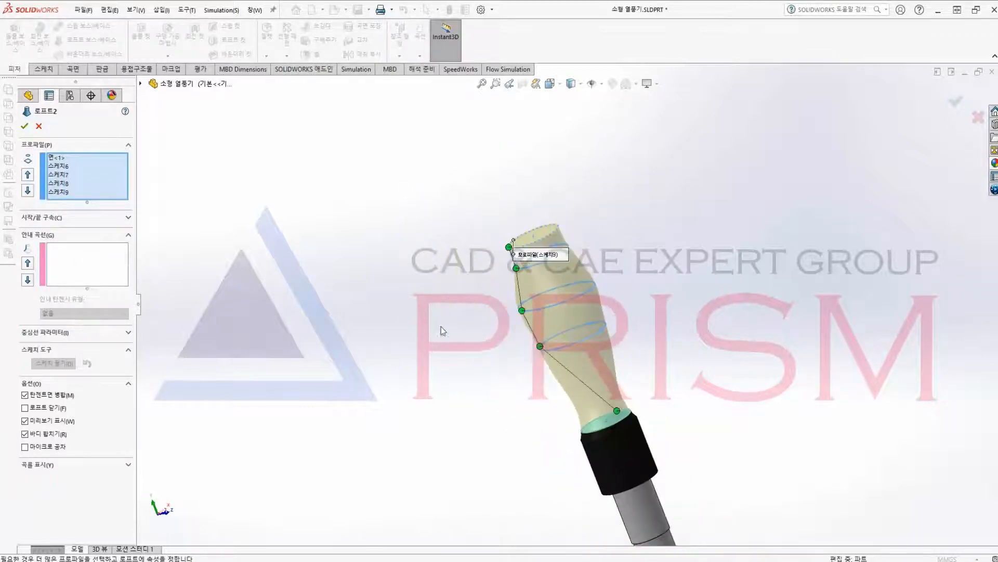
- Highlight each 로프트2 profile in order, from the base face through 스케치6, 7, 8 and 9, and accept the loft unchanged
left_click(59, 159)
left_click(60, 168)
left_click(59, 177)
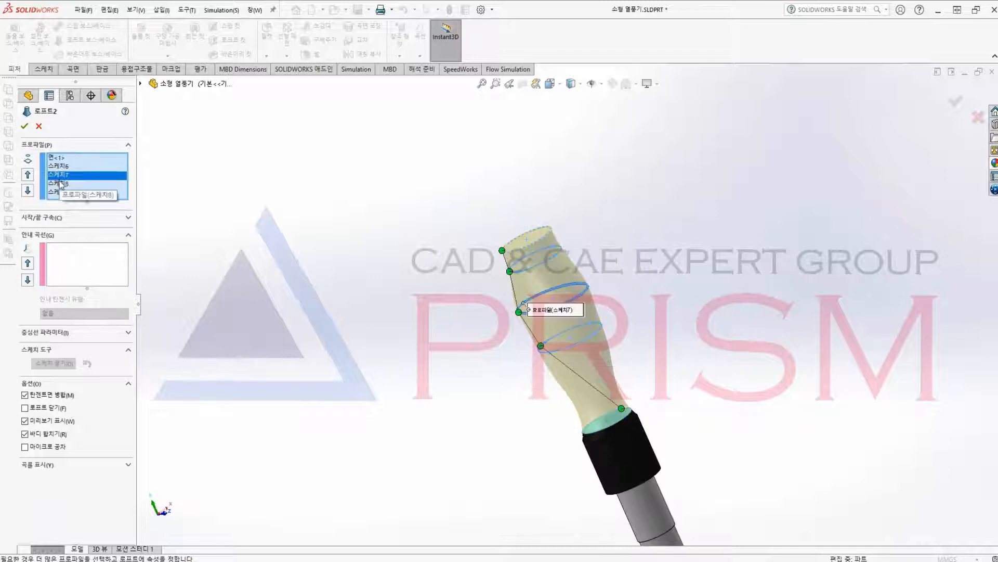
left_click(60, 183)
left_click(66, 193)
middle_click_drag(454, 354, 533, 248)
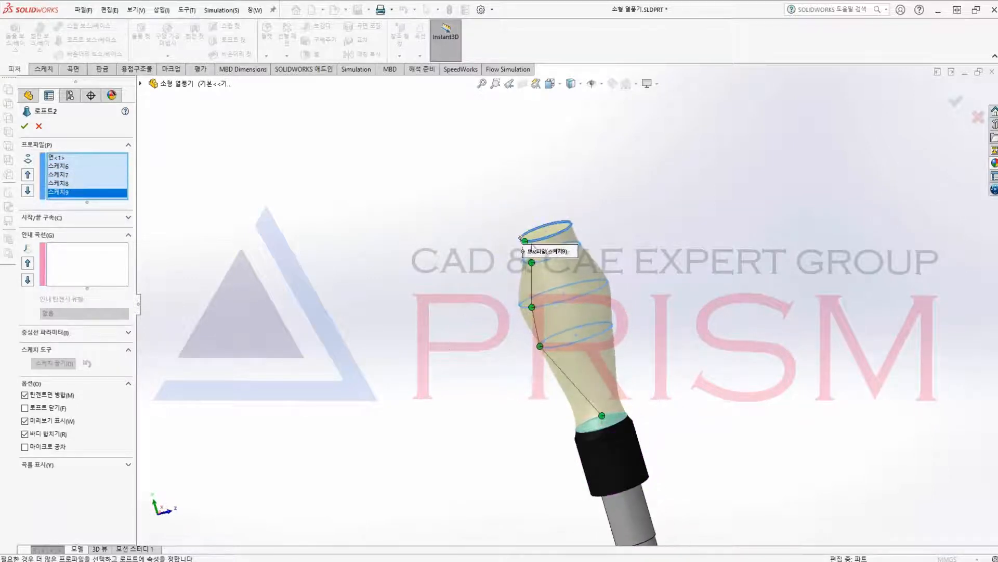
left_click(24, 127)
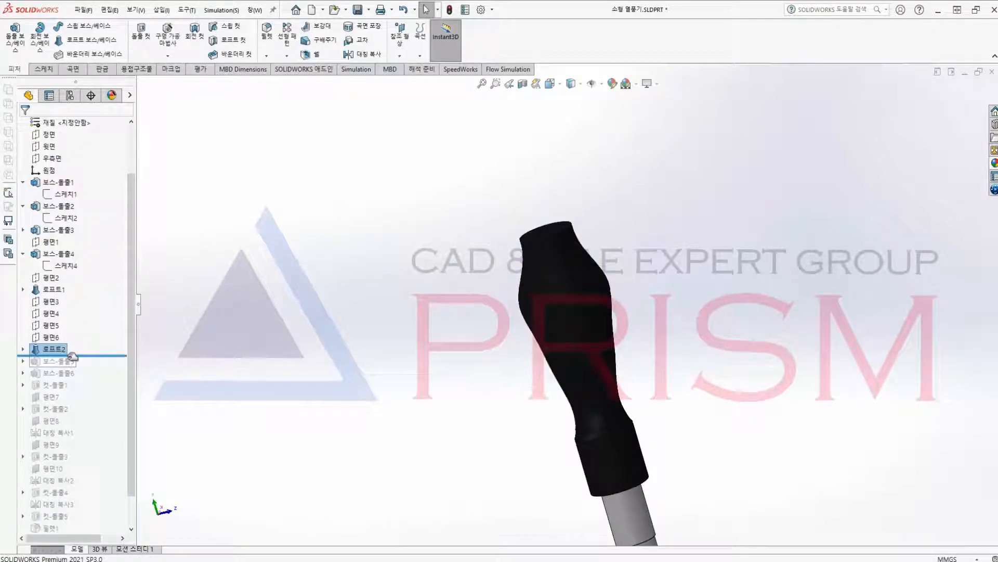
- Roll the feature history forward to include 보스-돌출5 and examine the disc extrusion on the handle's end face
left_click_drag(72, 356, 68, 365)
left_click(58, 361)
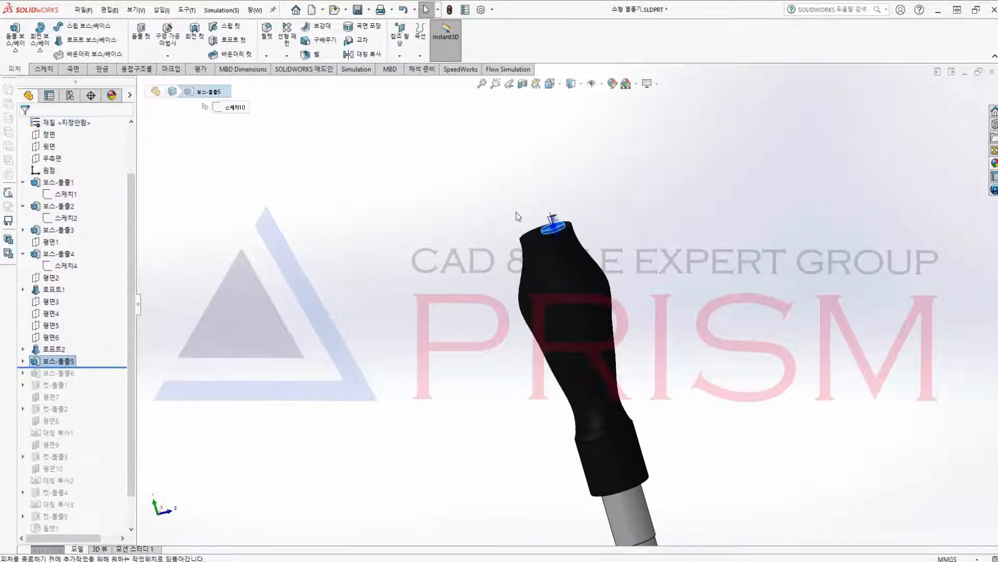
scroll(518, 216, "down", 5)
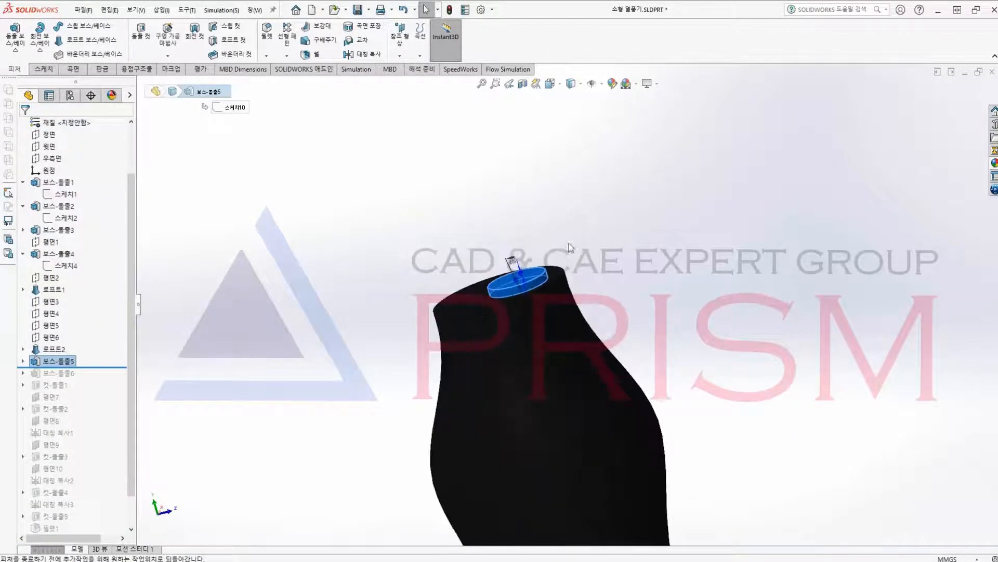
left_click(52, 361)
middle_click_drag(377, 361, 416, 355)
scroll(497, 333, "down", 4)
middle_click_drag(268, 401, 308, 422)
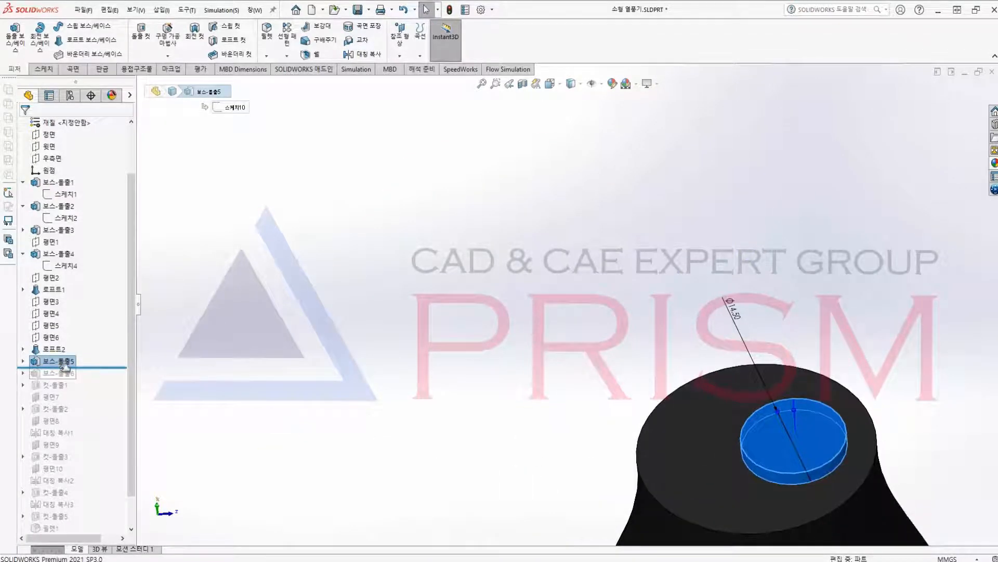
- Roll the history forward to include 보스-돌출6 and examine the cylindrical extrusion on top of the disc
left_click_drag(63, 384, 63, 384)
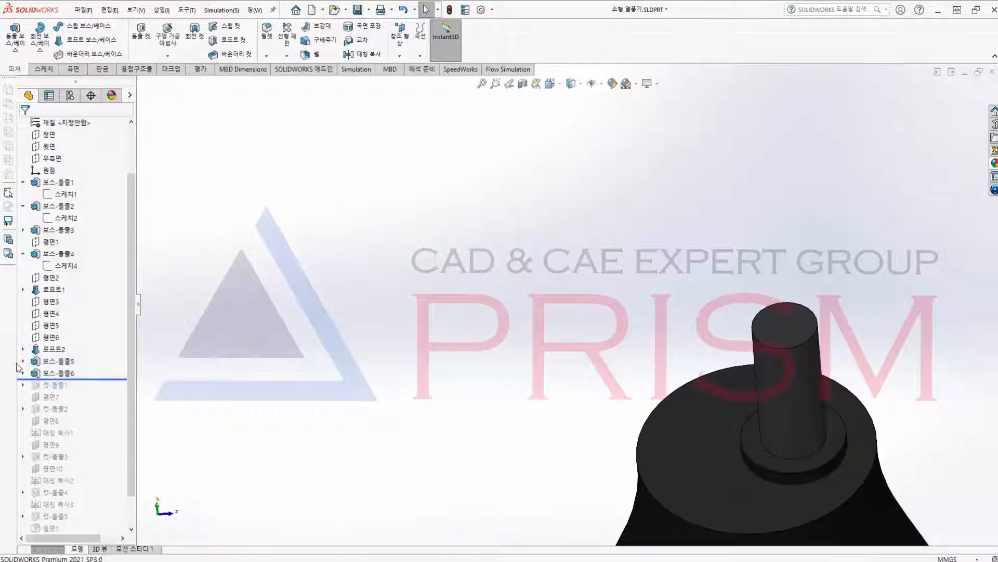
left_click(57, 373)
middle_click_drag(484, 423, 535, 416)
left_click(511, 415)
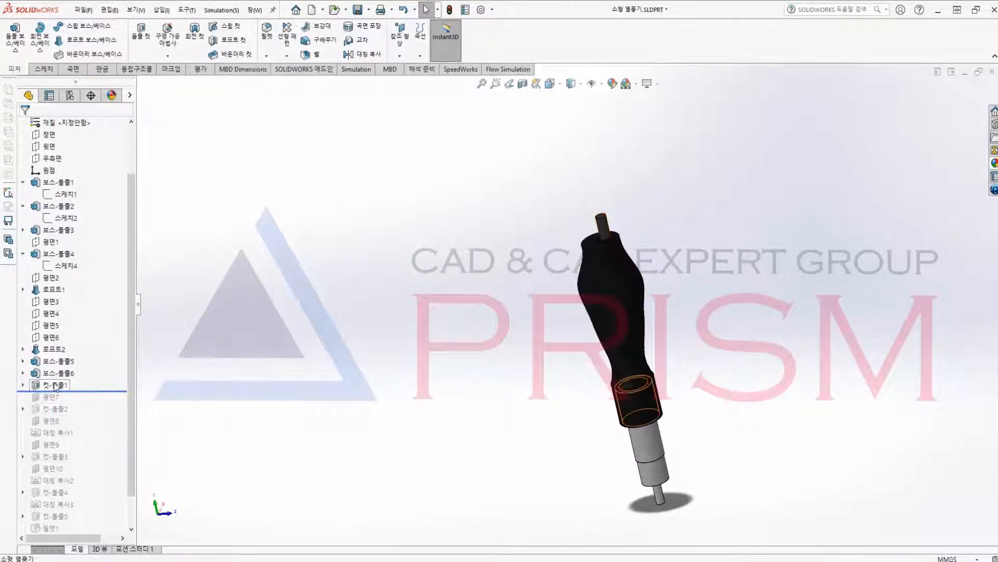
- Examine the 컷-돌출1 cut inside the handle collar from the nozzle end
left_click(57, 385)
scroll(610, 454, "down", 3)
middle_click_drag(609, 456, 580, 255)
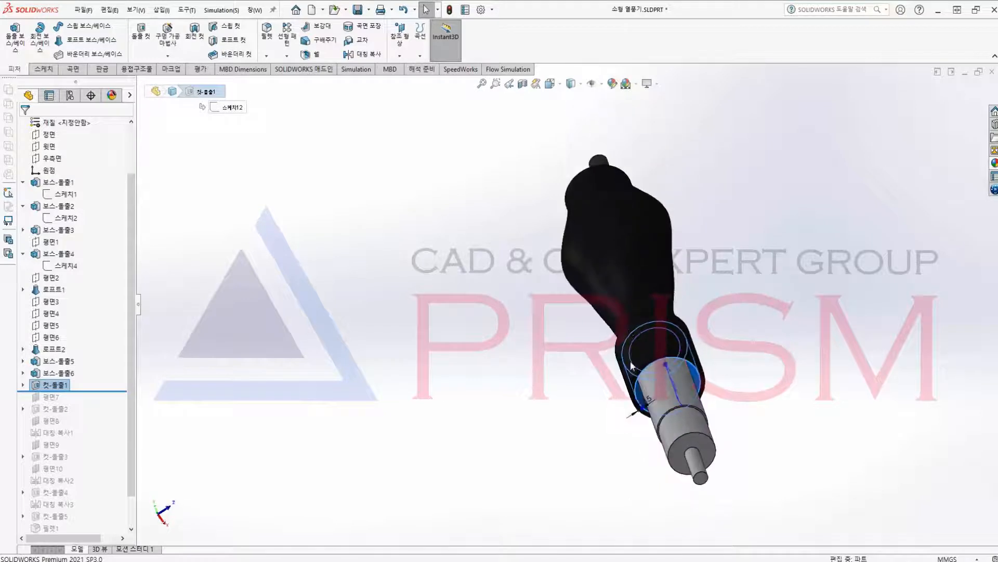
scroll(602, 384, "down", 3)
left_click(565, 431)
left_click(646, 396)
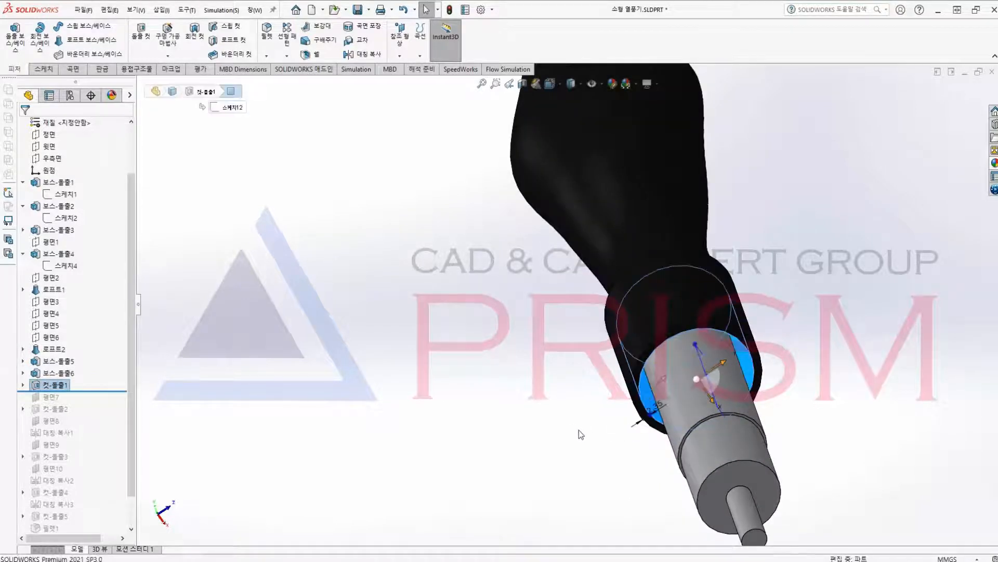
middle_click_drag(579, 430, 539, 372)
left_click(540, 371)
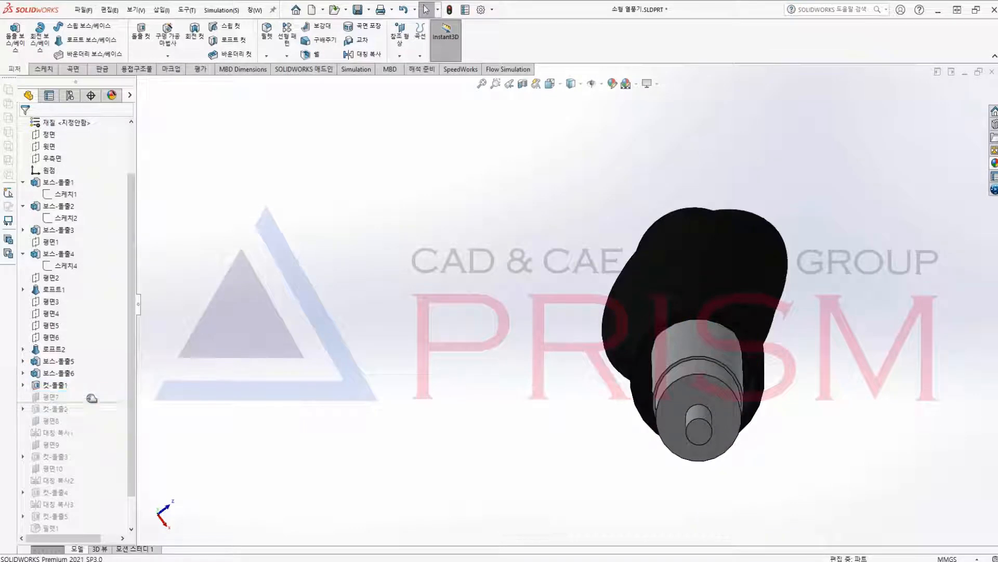
- Roll the history forward to include 평면7 and view the plane in the isometric orientation
left_click(57, 397)
middle_click_drag(359, 312, 579, 263)
key("ctrl+7")
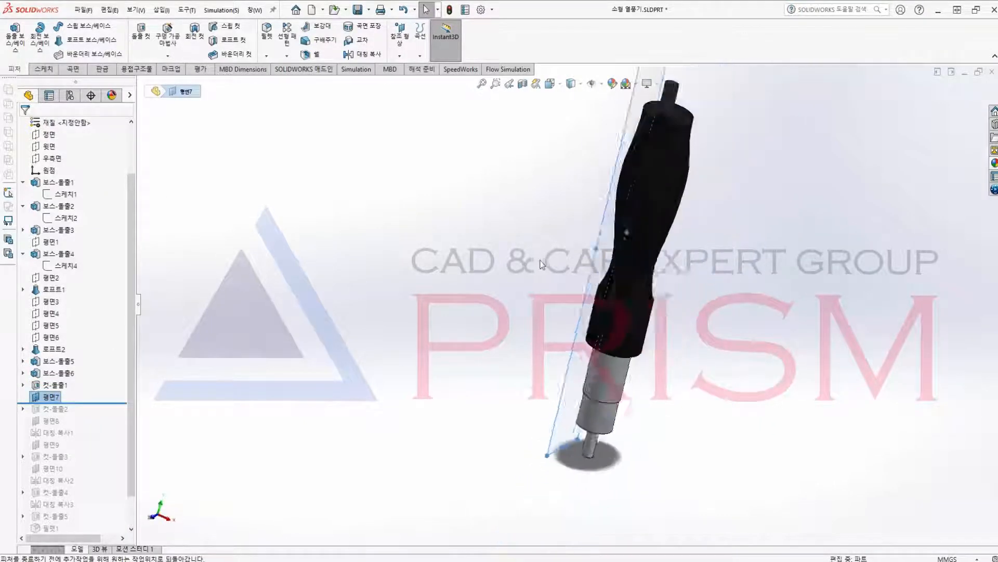
- Open the definition of 평면7 and review its perpendicular 정면 reference and tangent collar face
right_click(51, 399)
left_click(60, 271)
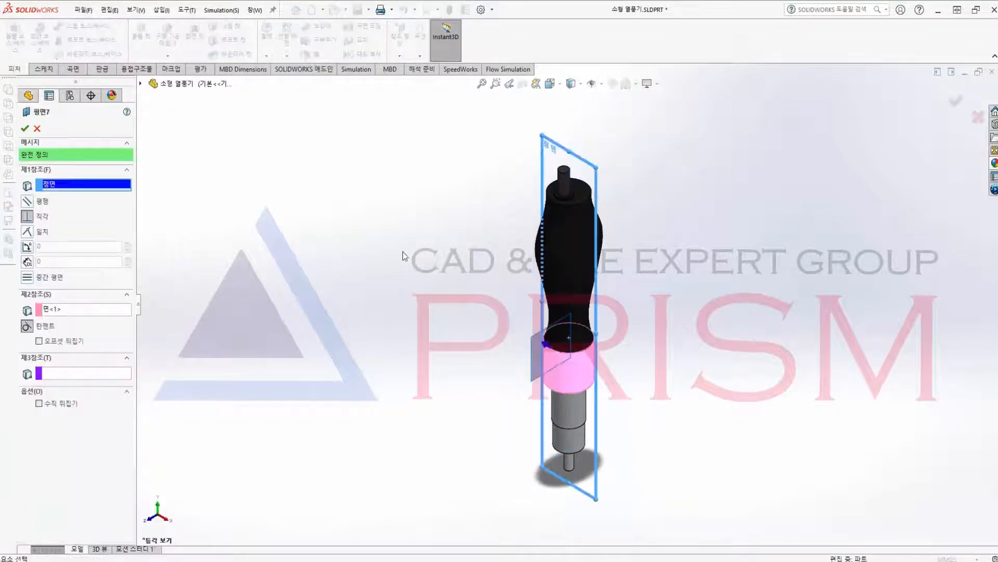
scroll(441, 253, "down", 3)
middle_click_drag(441, 252, 513, 272)
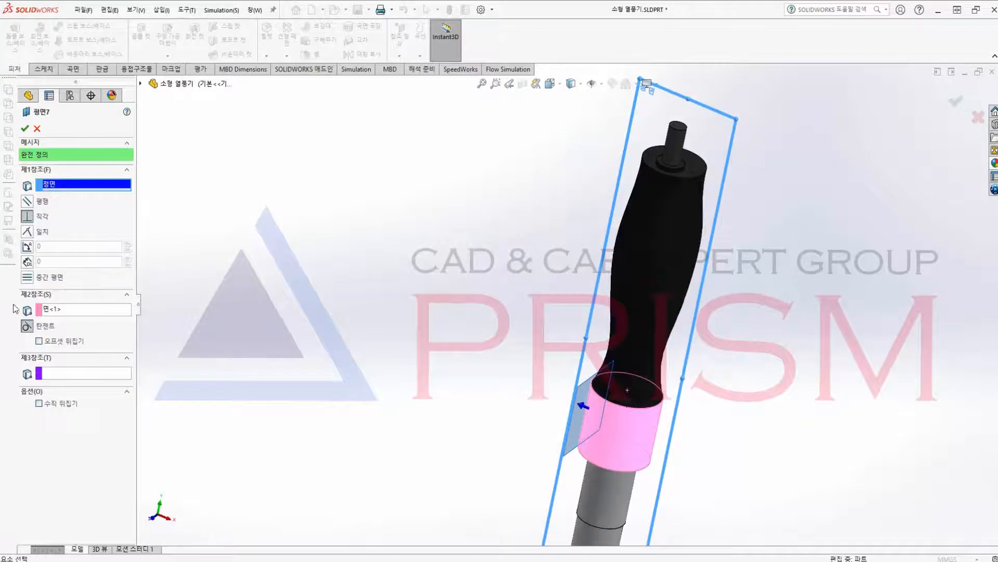
left_click(65, 310)
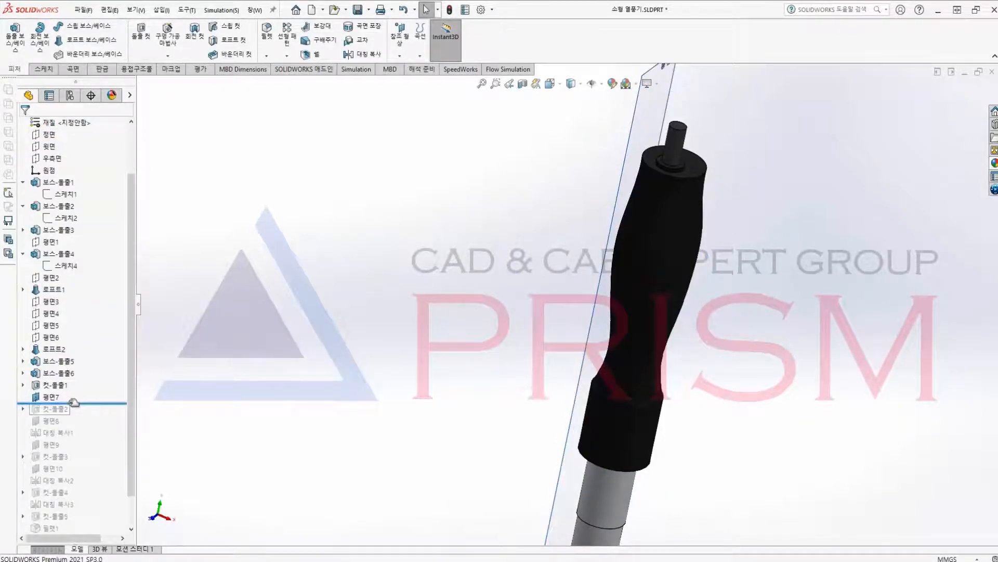
- Roll the history forward to include 컷-돌출2 and examine the four collar slots viewed normal to 평면7
left_click_drag(73, 403, 74, 411)
left_click(65, 409)
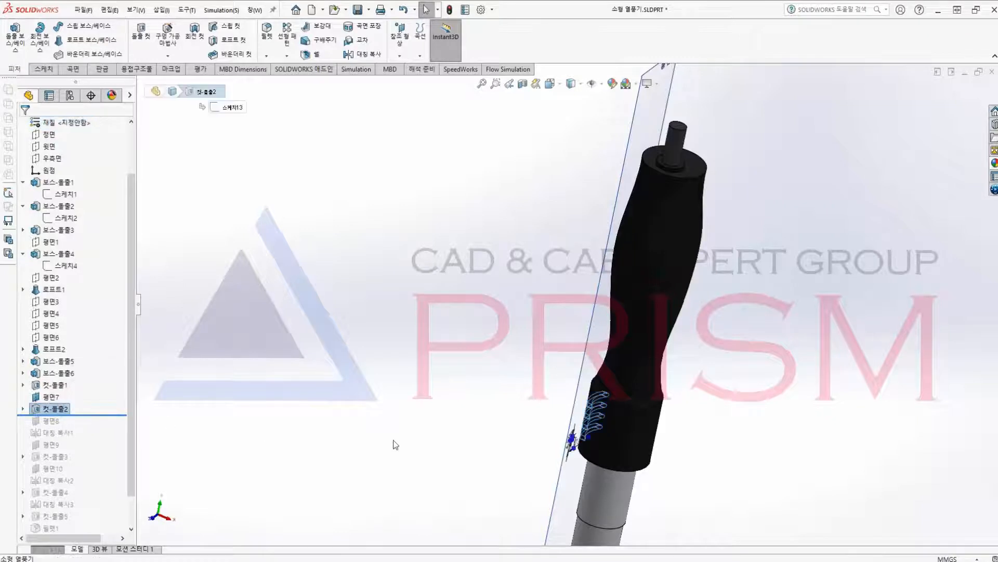
middle_click_drag(397, 444, 484, 455)
scroll(466, 405, "down", 2)
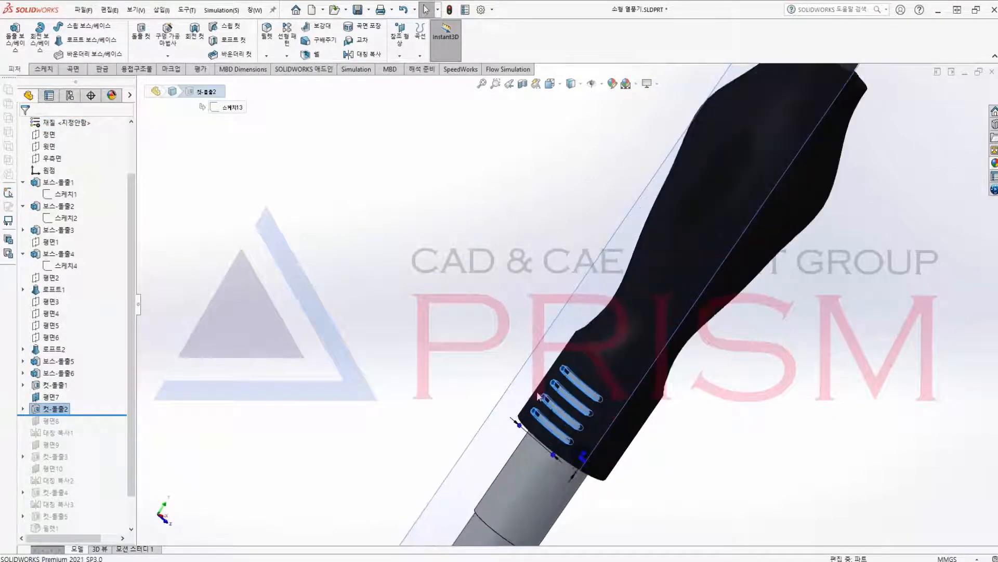
left_click(608, 258)
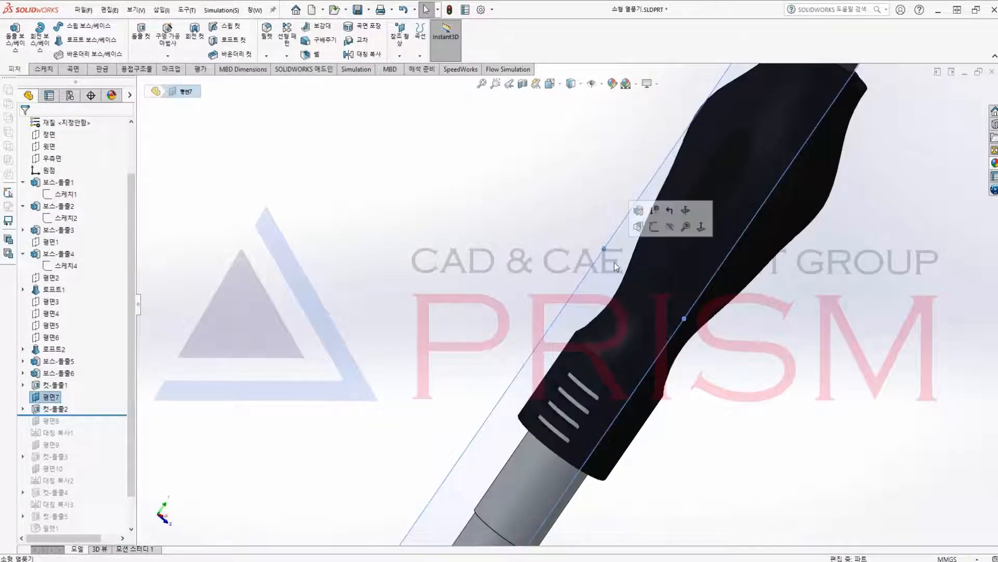
key("ctrl+8")
scroll(585, 408, "down", 3)
key("Escape")
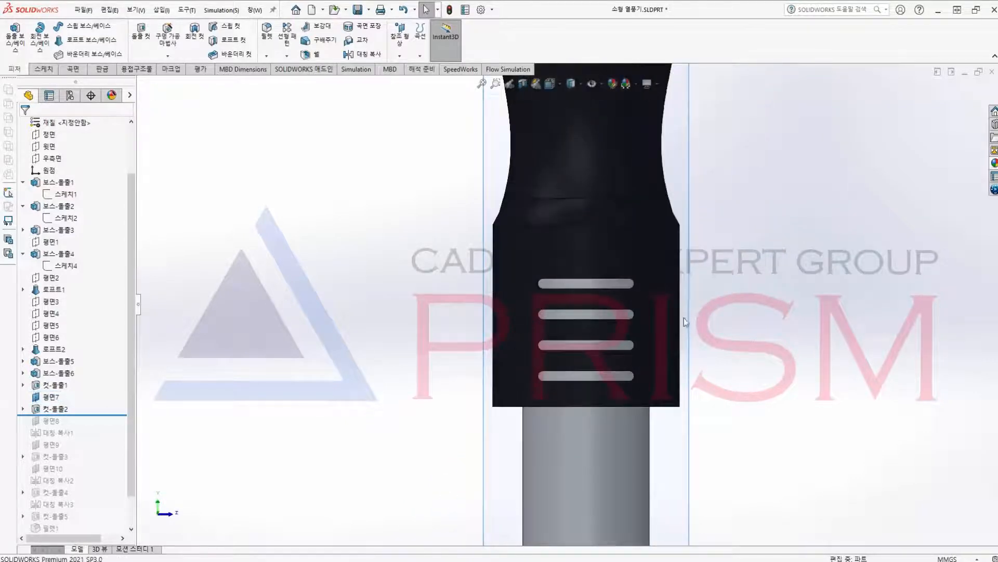
- Expand 컷-돌출2 and examine its slot sketch 스케치13 against the collar
left_click(23, 408)
left_click(70, 420)
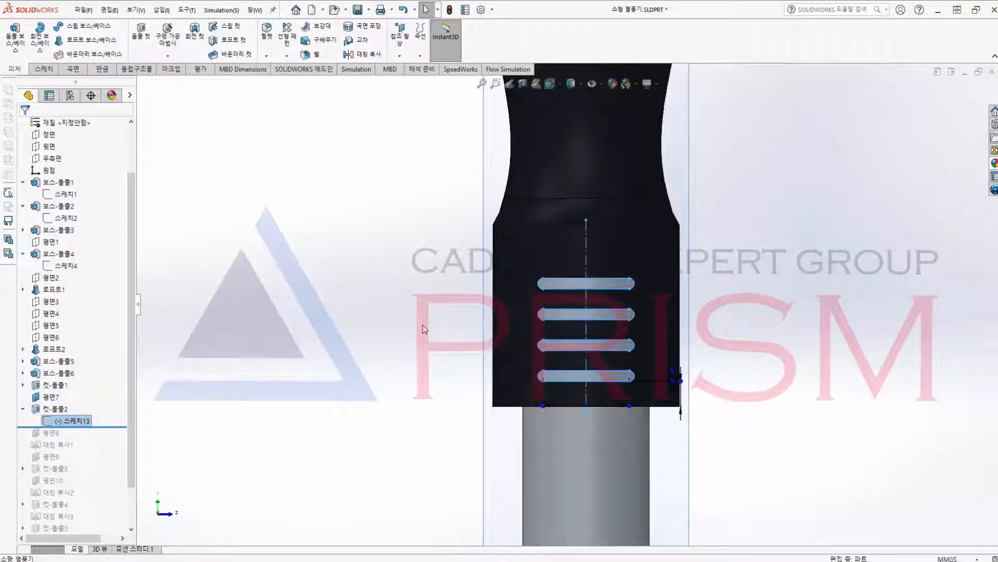
middle_click_drag(432, 306, 346, 331)
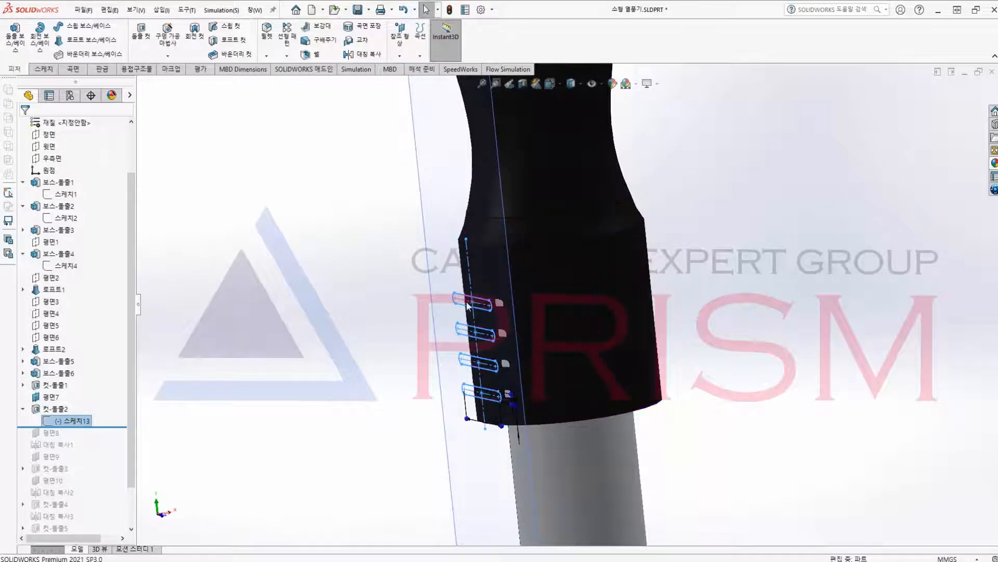
- Open the definition of 컷-돌출2, review its up-to-surface end condition and target face, and cancel without changes
right_click(46, 420)
left_click(70, 297)
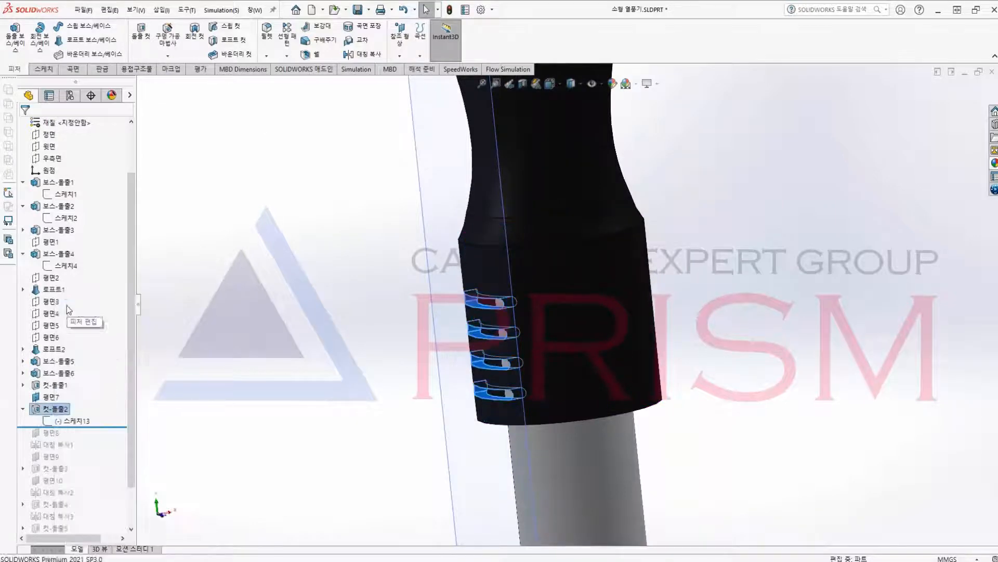
middle_click_drag(423, 338, 260, 312)
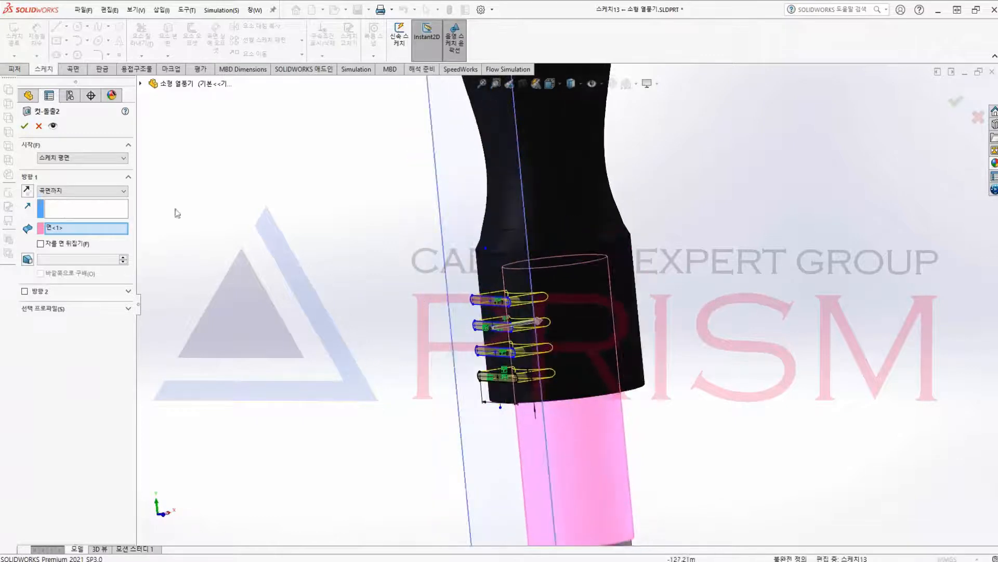
left_click(40, 129)
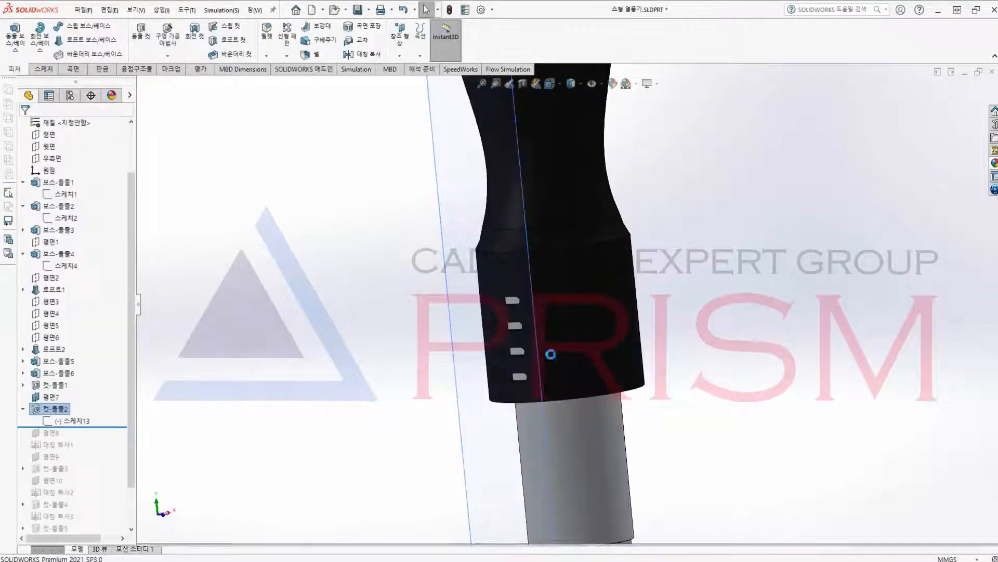
- Roll the history forward to include 평면8 and hide 평면7
left_click_drag(73, 425, 62, 437)
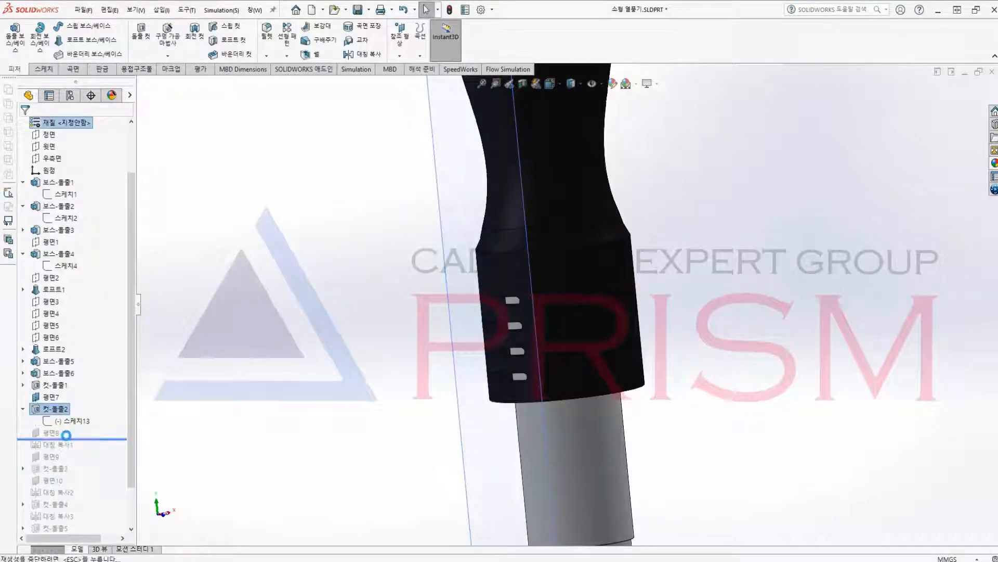
scroll(312, 322, "up", 4)
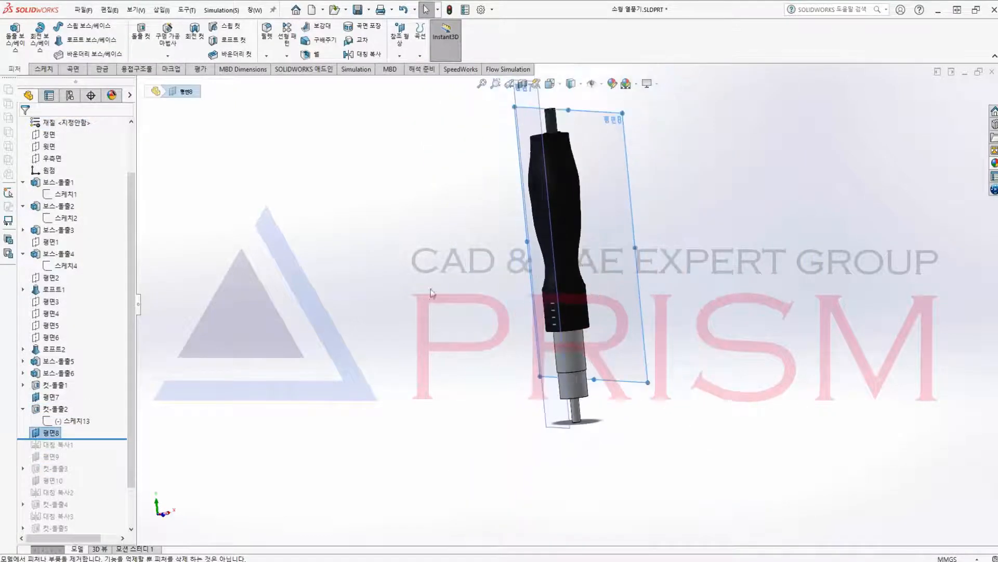
middle_click_drag(434, 294, 379, 276)
right_click(52, 401)
left_click(76, 289)
scroll(548, 292, "down", 3)
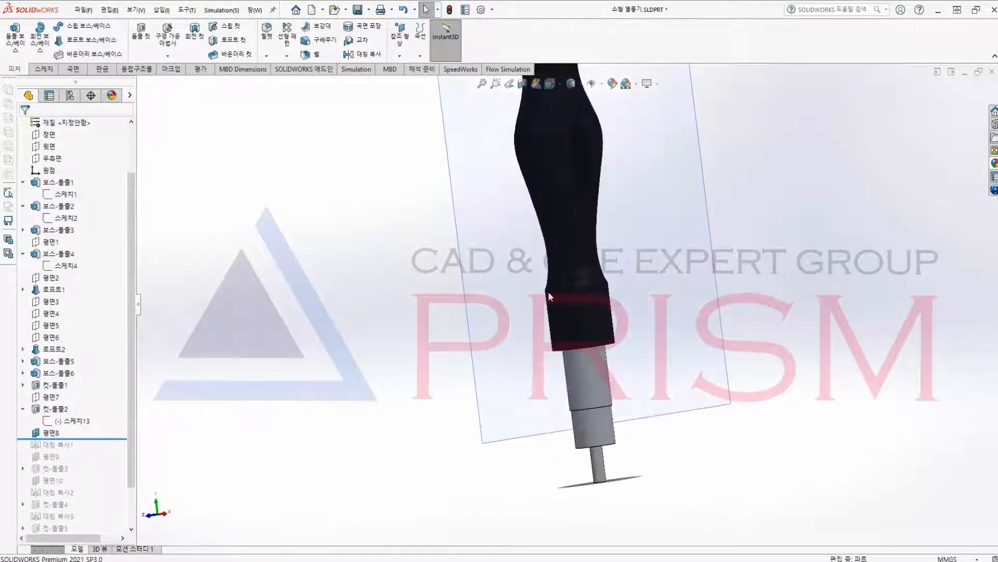
- Open the definition of 평면8 and review its perpendicular 정면 reference and tangent collar face
right_click(54, 433)
left_click(63, 275)
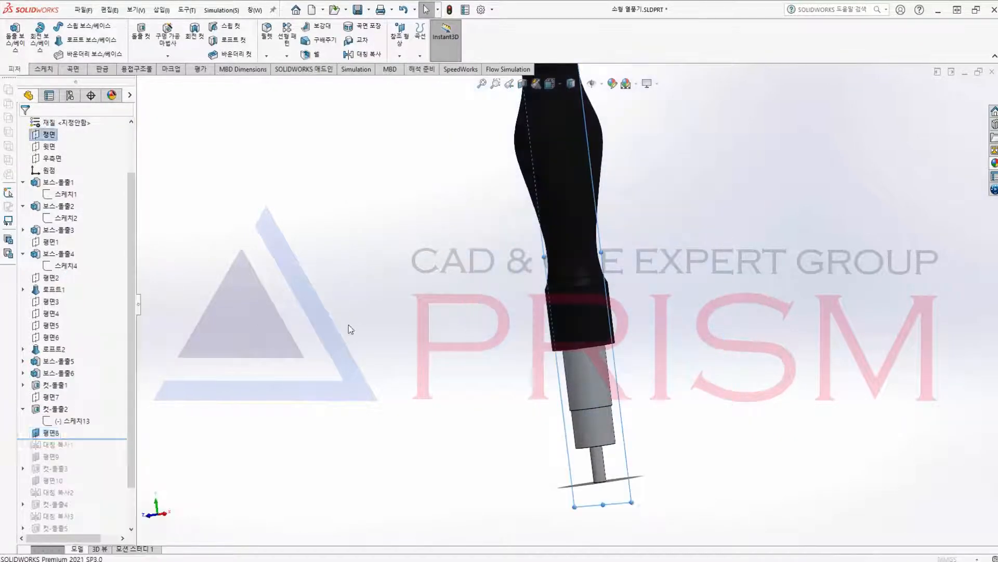
middle_click_drag(406, 293, 498, 319)
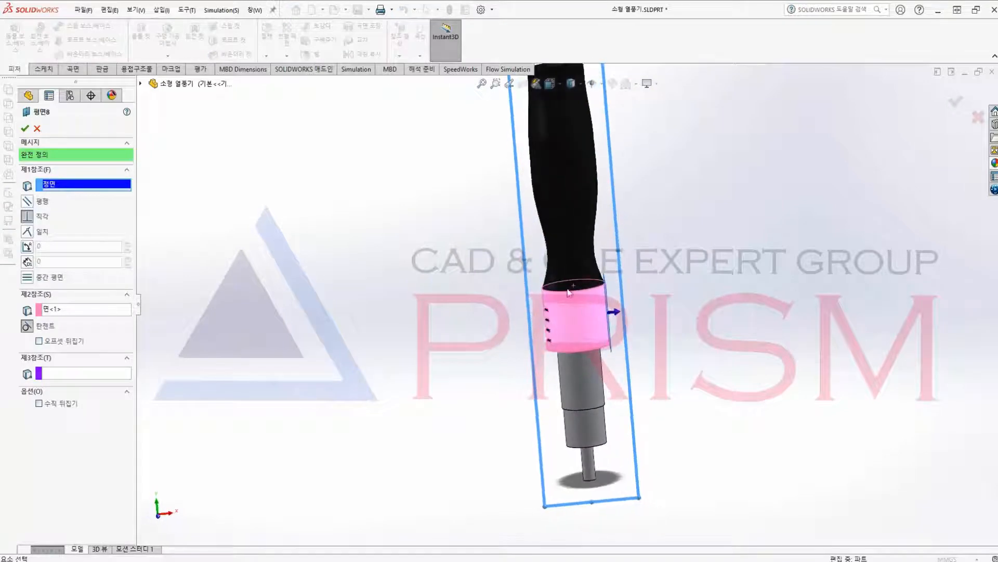
scroll(569, 293, "up", 3)
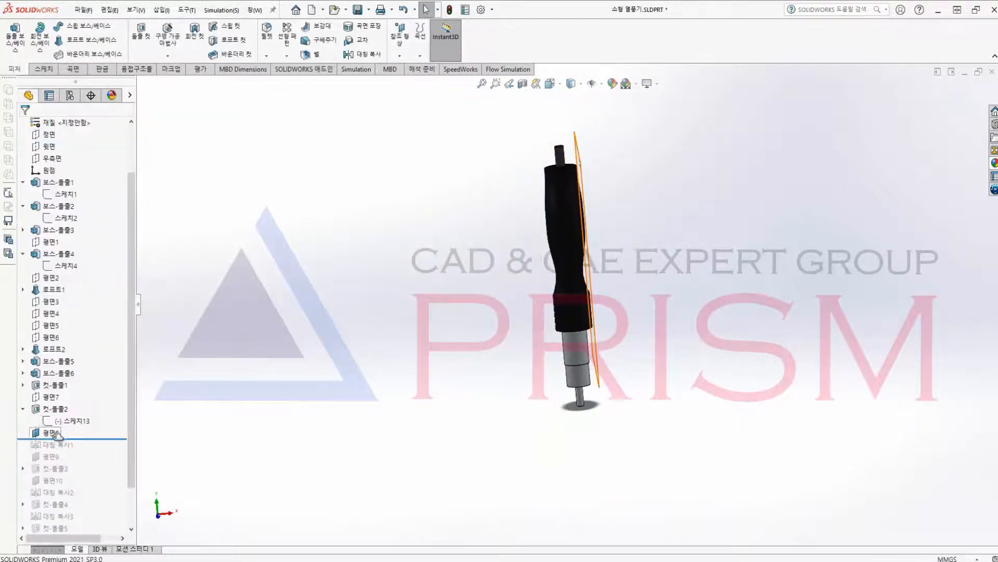
- Roll the history forward to include 대칭 복사1 and examine the slots mirrored to the collar's opposite side
left_click(58, 445)
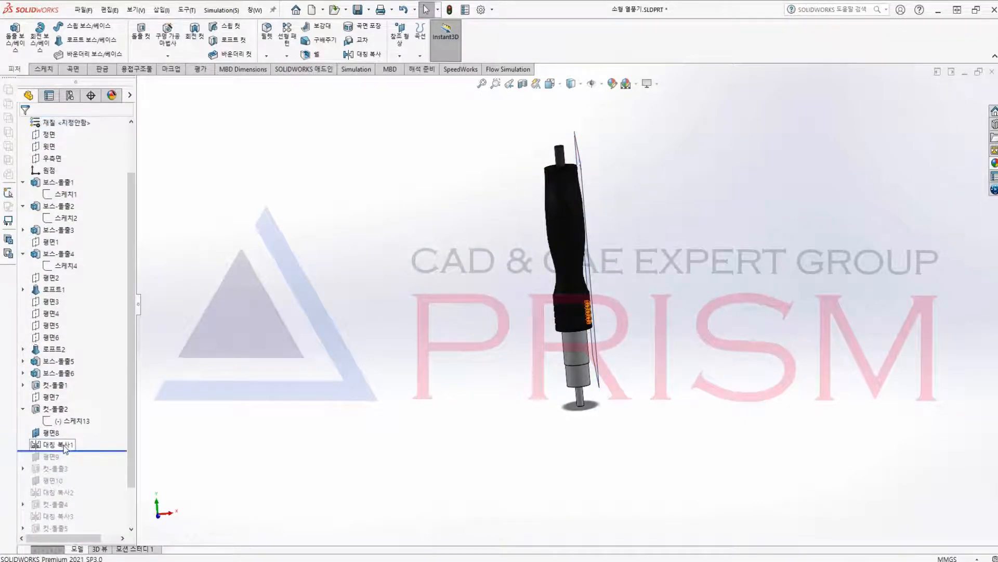
scroll(607, 315, "down", 5)
scroll(456, 294, "down", 3)
middle_click_drag(381, 319, 312, 320)
scroll(312, 320, "up", 2)
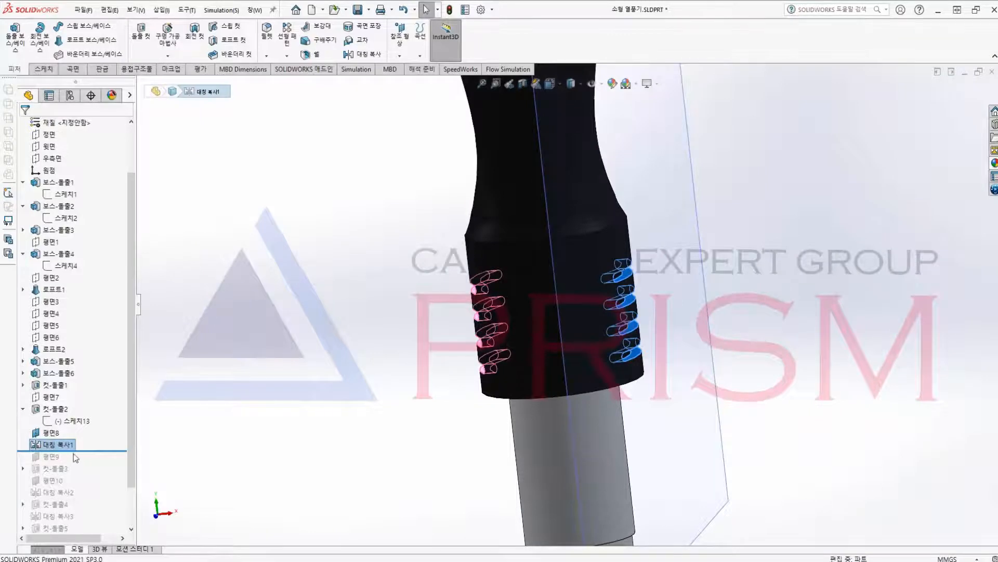
- Roll the history forward to include 평면9 and examine where the plane sits beside the slotted collar
left_click_drag(73, 450, 73, 462)
scroll(376, 310, "up", 2)
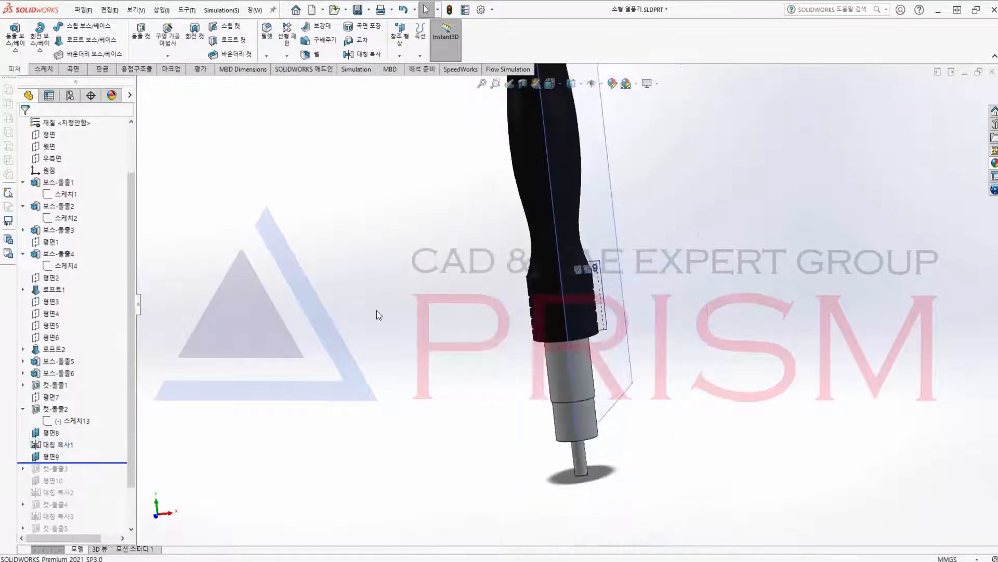
scroll(376, 310, "up", 3)
left_click(52, 457)
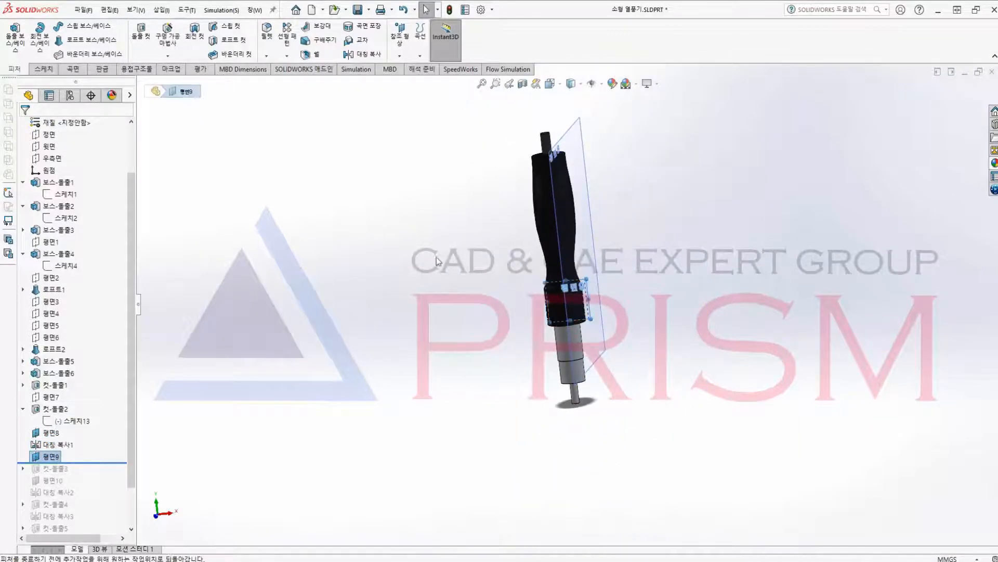
scroll(578, 342, "down", 5)
mouse_move(412, 244)
middle_mouse_down()
mouse_move(314, 189)
mouse_move(290, 205)
mouse_move(431, 240)
middle_mouse_up()
- Open the definition of 평면9, review its 평면7 reference and collar face reference, and close it without changes
right_click(48, 458)
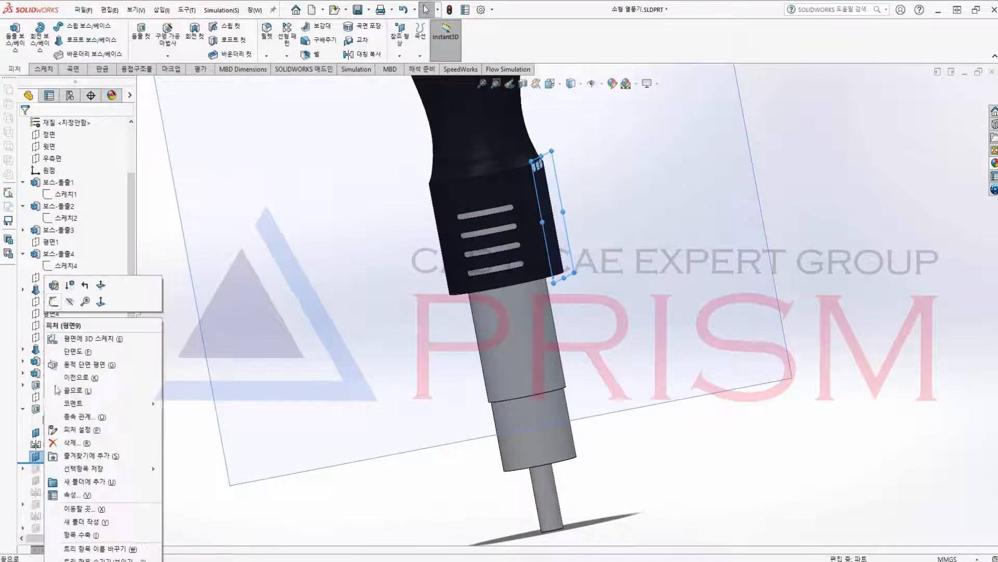
left_click(52, 303)
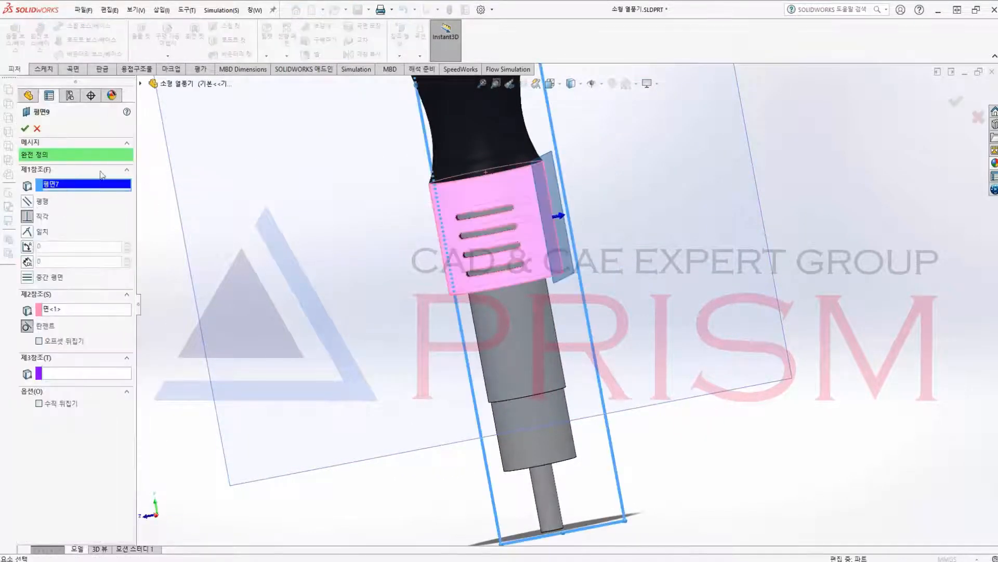
scroll(338, 234, "up", 3)
middle_click_drag(338, 234, 520, 173)
scroll(520, 174, "up", 2)
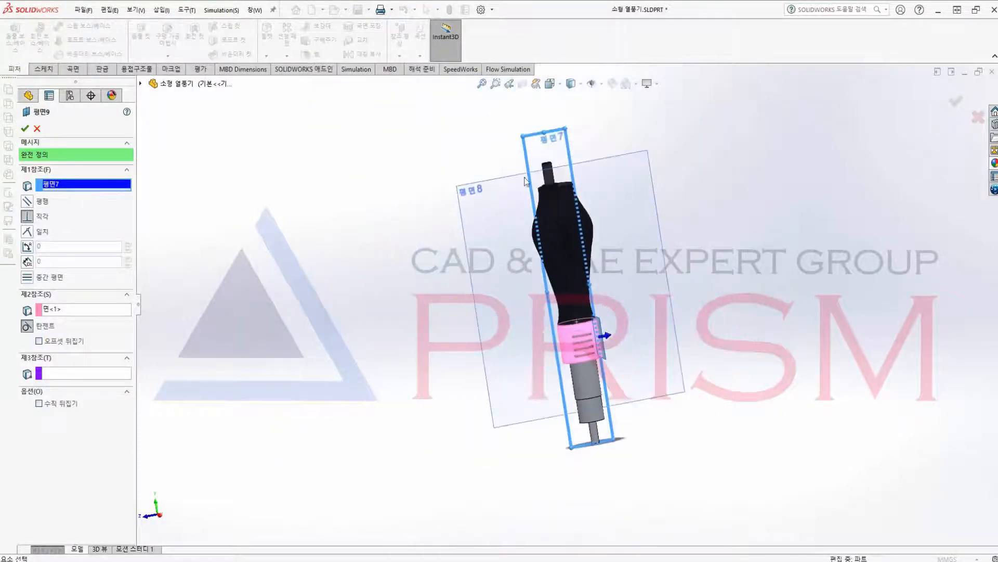
middle_click_drag(604, 379, 595, 318)
scroll(595, 318, "down", 3)
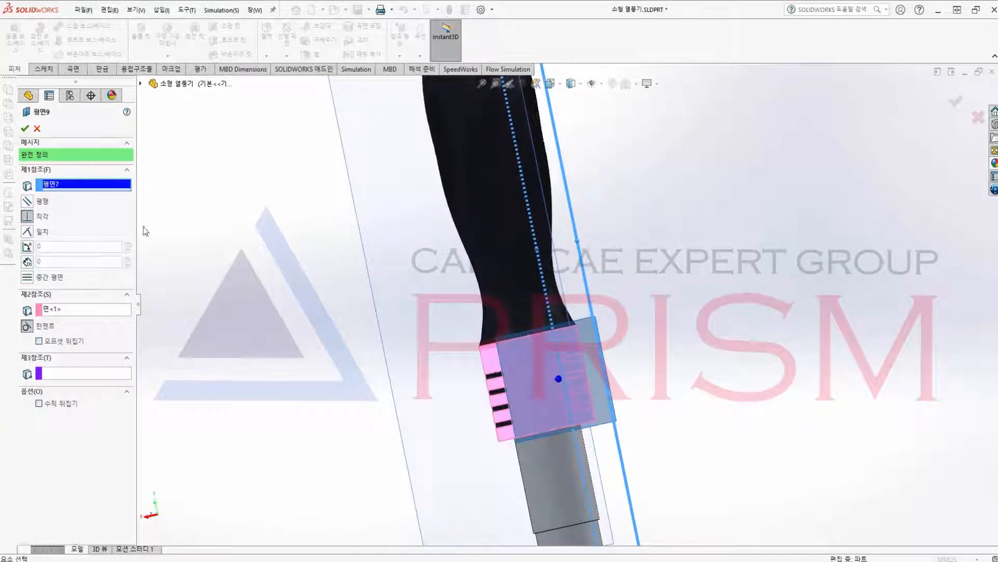
left_click(37, 129)
- Hide 평면8 and fit the whole part in view
left_click(48, 432)
right_click(49, 432)
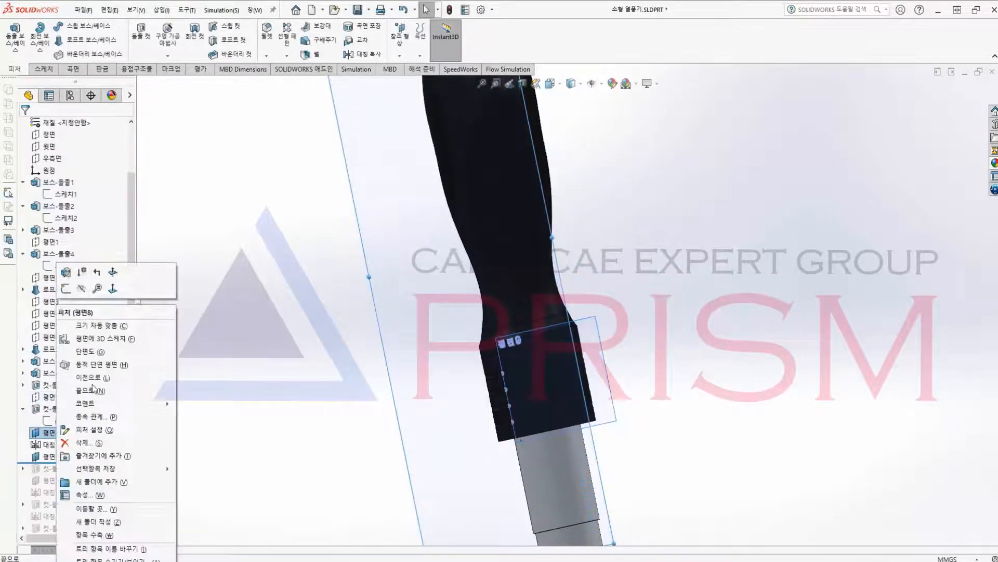
left_click(82, 290)
key("f")
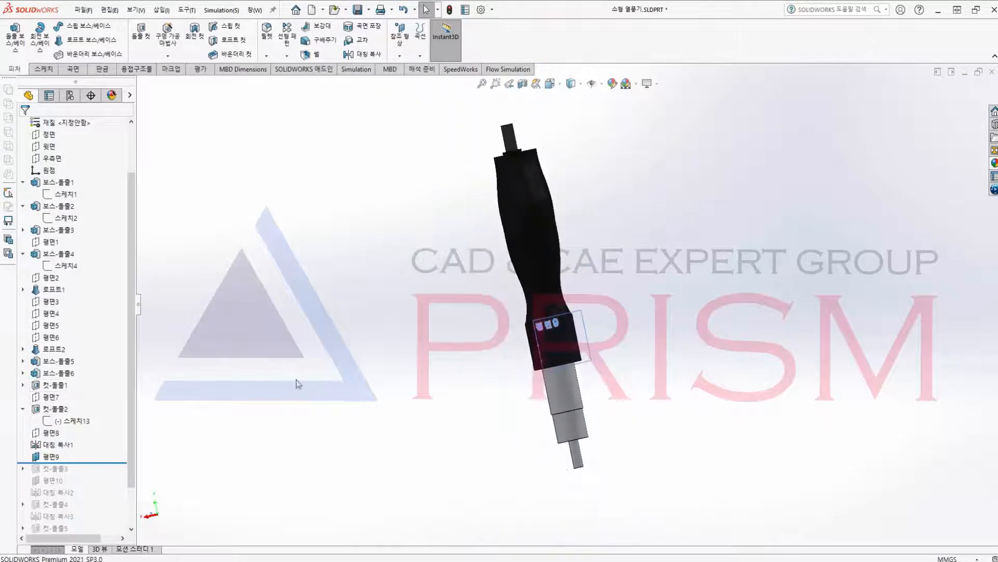
- Roll the history forward to include 컷-돌출3 and examine its slot sketch on the collar
left_click_drag(69, 461, 69, 474)
left_click(55, 468)
scroll(547, 345, "down", 5)
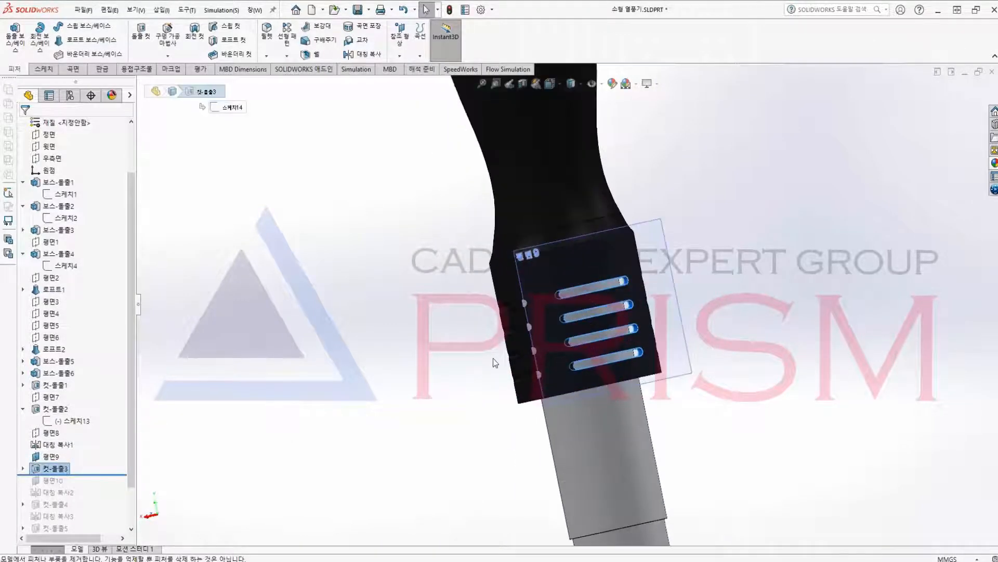
left_click(507, 335)
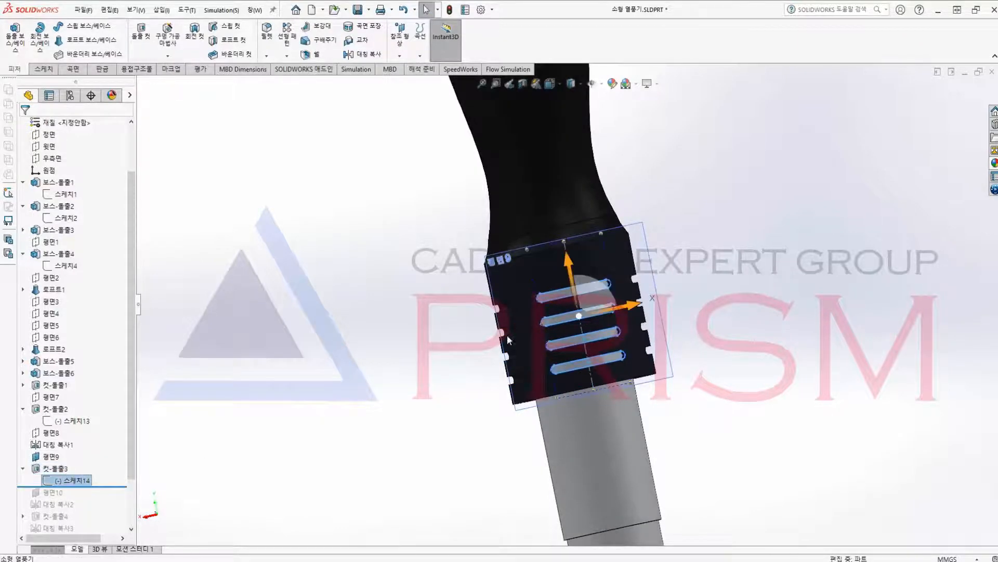
scroll(598, 334, "down", 3)
middle_click_drag(535, 283, 485, 339)
scroll(585, 310, "up", 3)
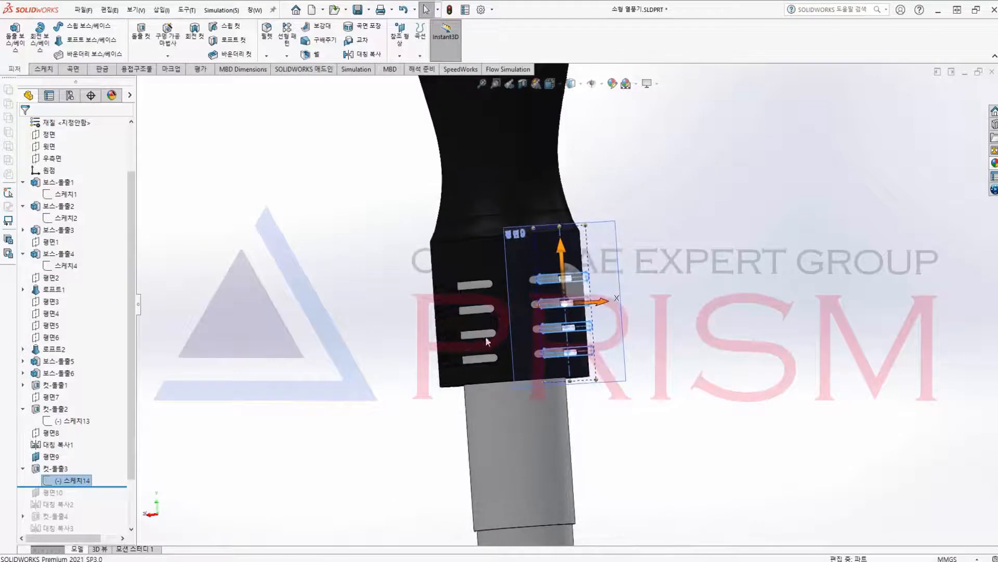
- Roll the history forward through 평면10 and 대칭 복사2, examining the plane and the mirrored collar slots
left_click_drag(101, 487, 60, 499)
middle_click_drag(317, 347, 394, 338)
scroll(78, 439, "down", 3)
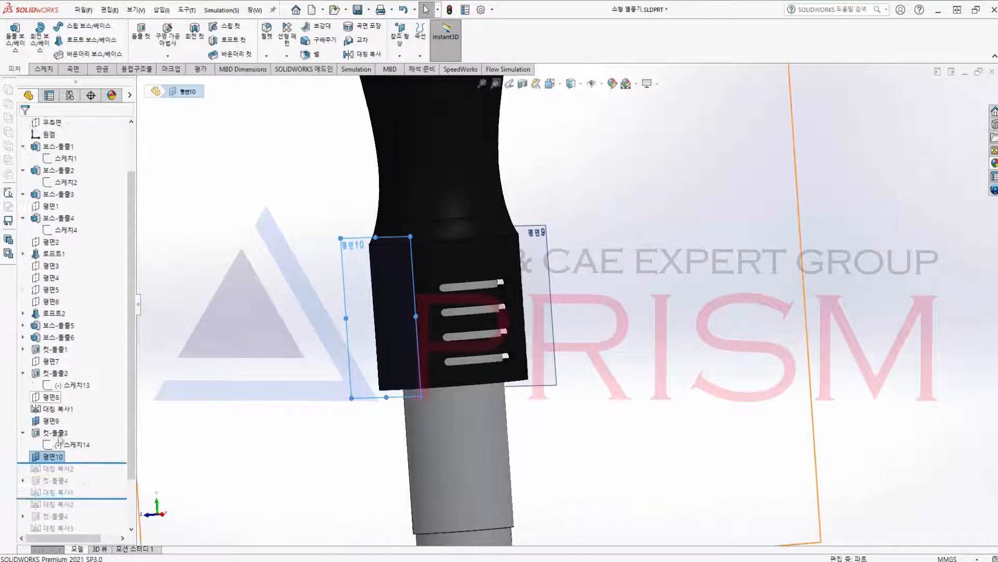
left_click_drag(80, 439, 78, 450)
mouse_move(253, 373)
middle_mouse_down()
mouse_move(197, 378)
mouse_move(262, 369)
middle_mouse_up()
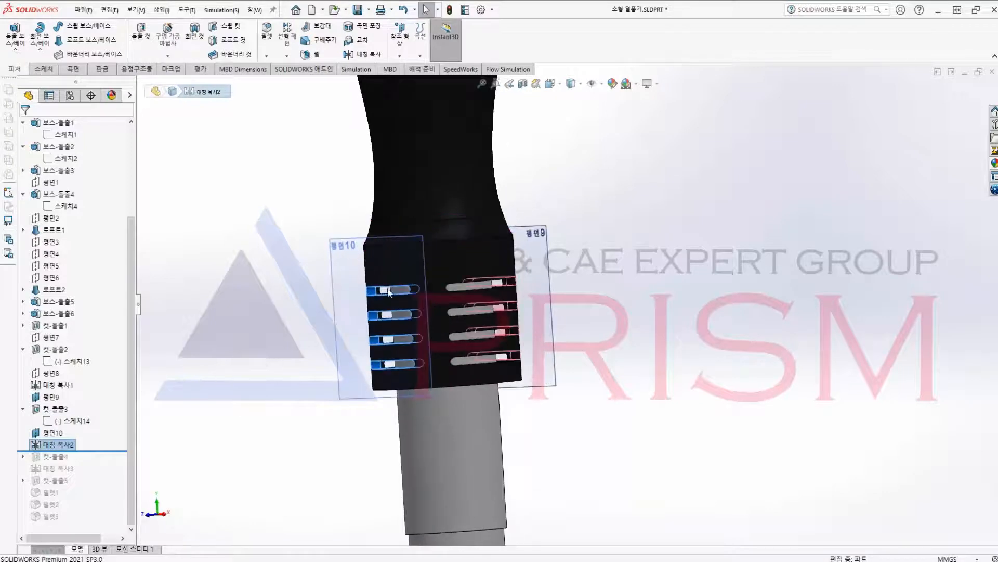
- Hide 평면9 and 평면10 together and check the slotted collar without the planes
left_click(52, 432)
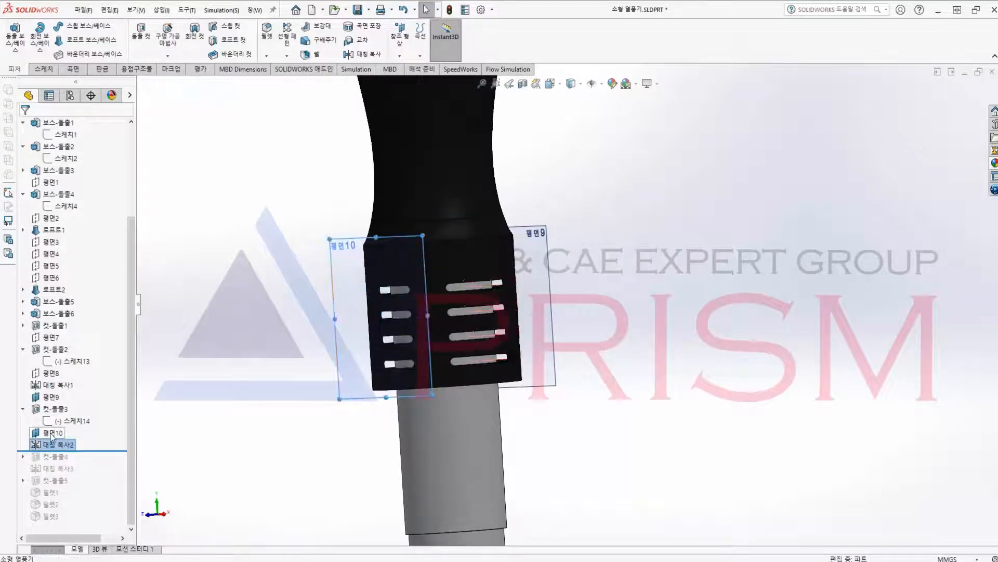
left_click(51, 397, "ctrl")
right_click(51, 397)
left_click(66, 380)
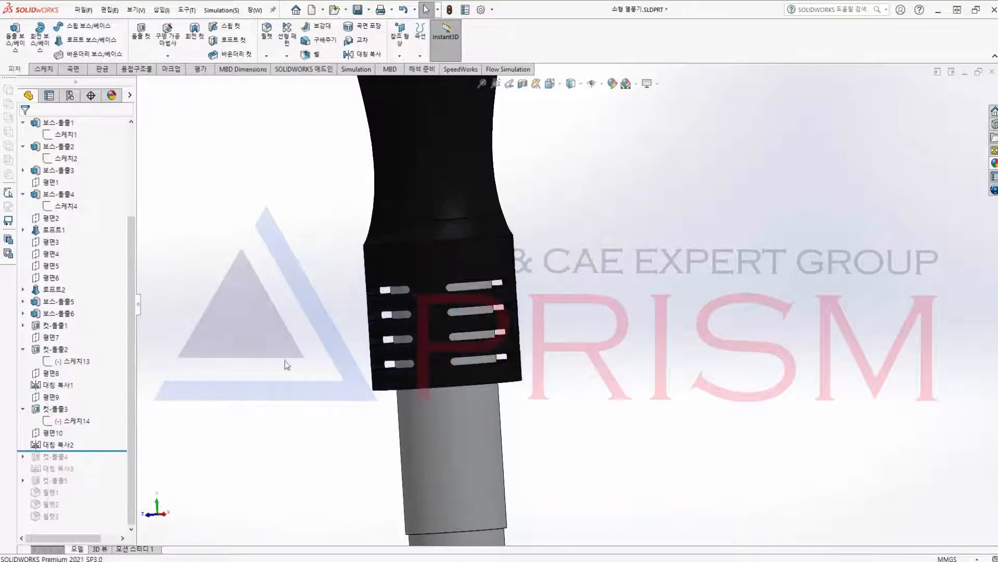
middle_click_drag(347, 359, 261, 374)
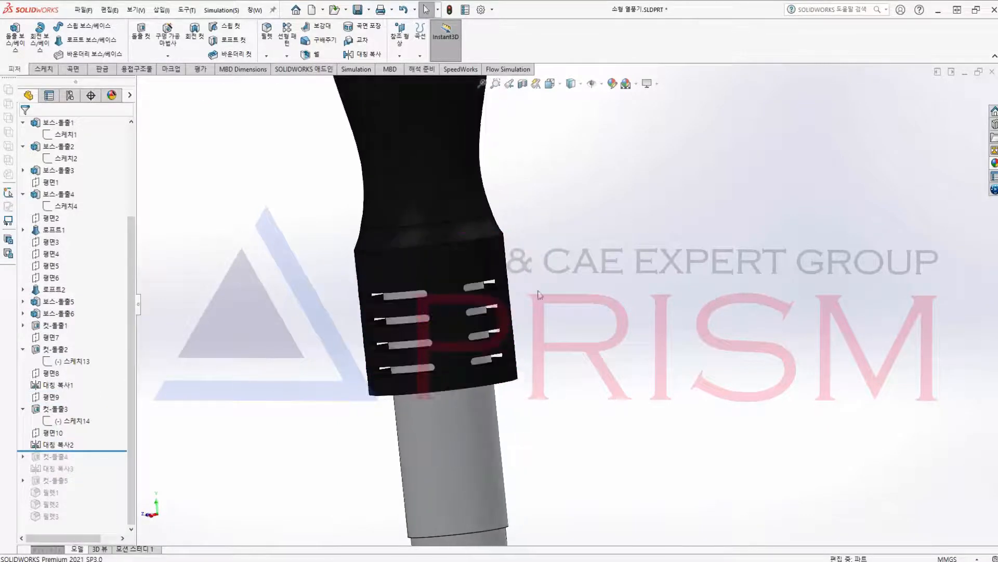
- Roll the history forward to include 컷-돌출4 and examine the grid of vertical slots cut into the handle
left_click_drag(66, 463, 75, 457)
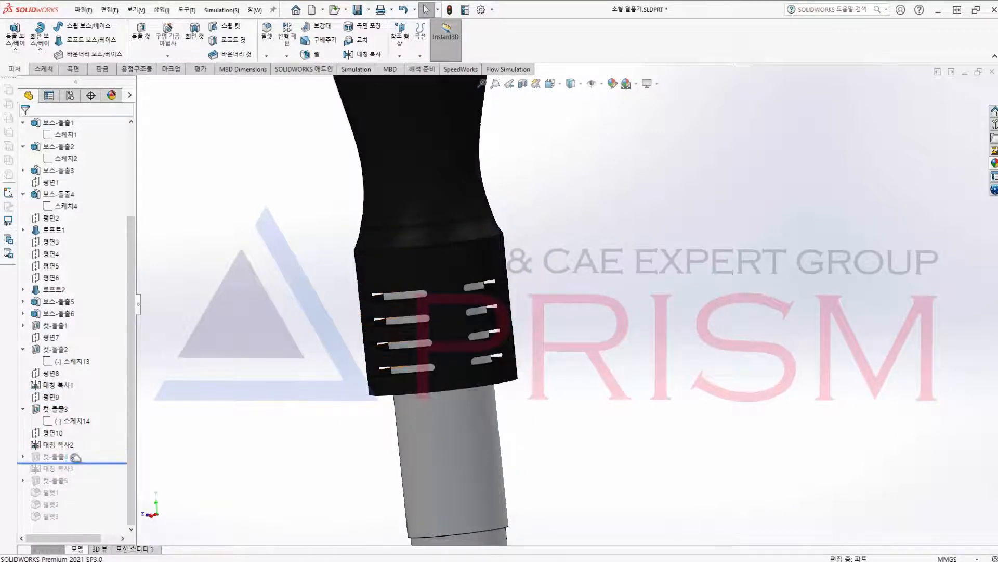
left_click(54, 456)
scroll(420, 242, "up", 7)
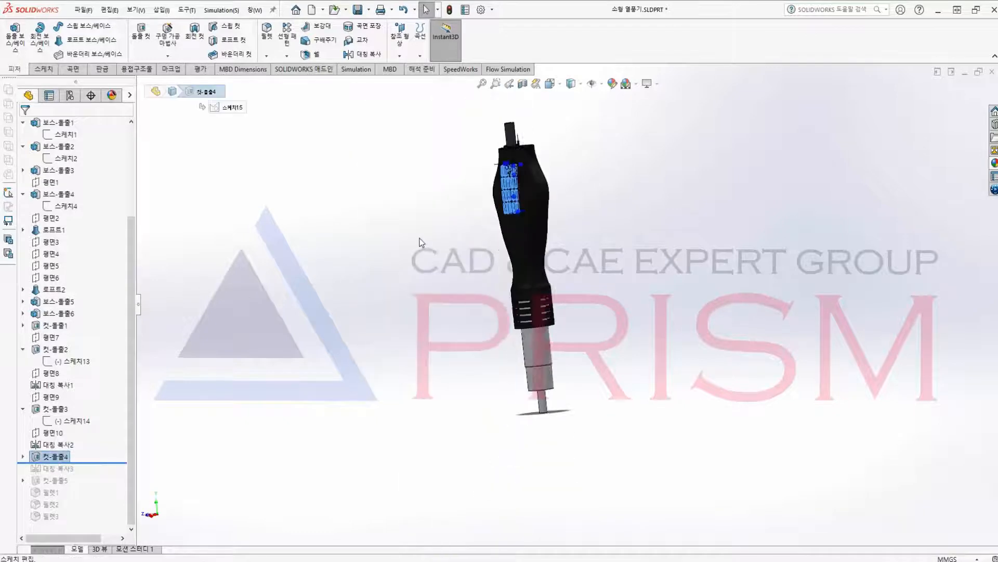
scroll(484, 189, "down", 8)
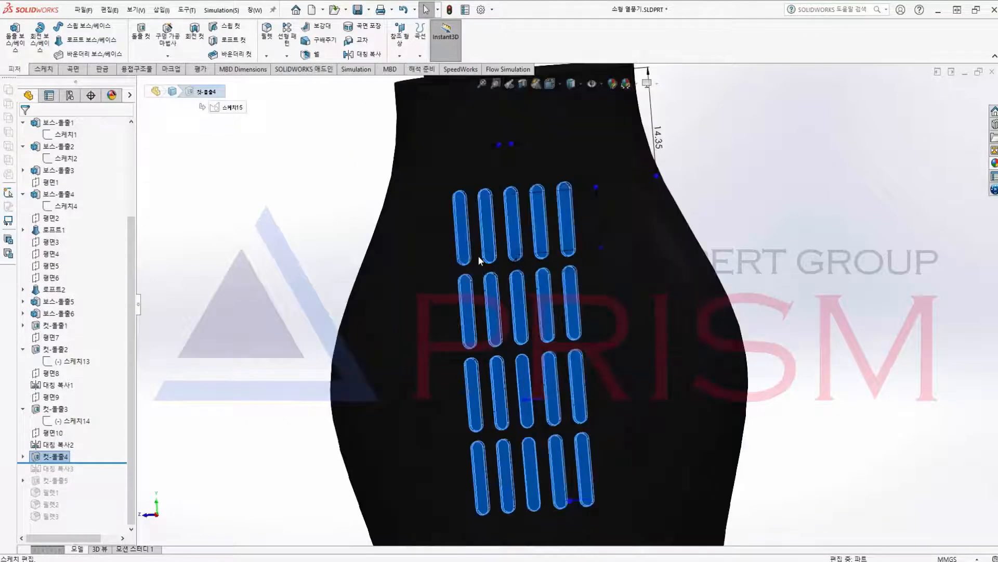
scroll(405, 323, "up", 3)
left_click(406, 323)
scroll(525, 312, "down", 6)
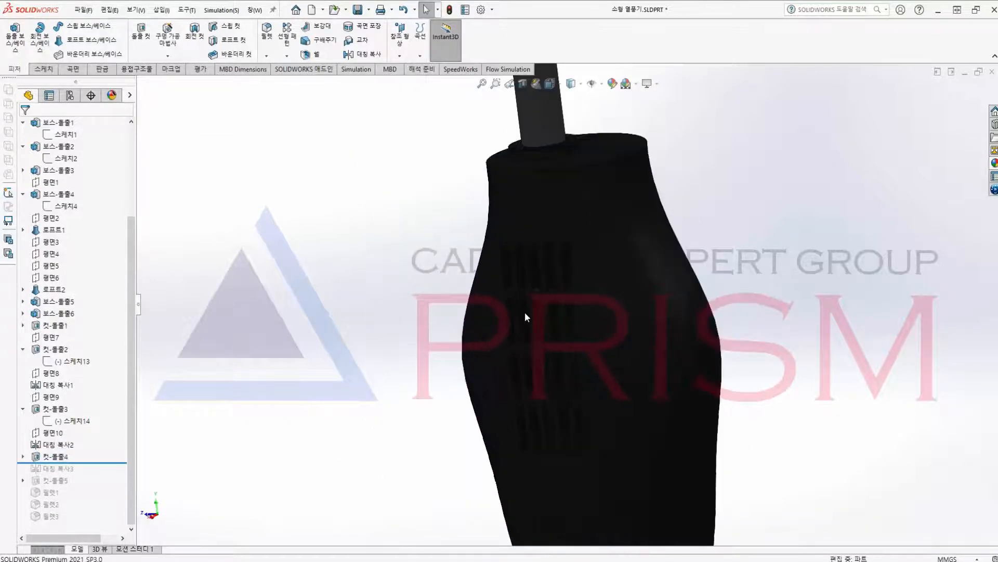
middle_click_drag(475, 380, 386, 397)
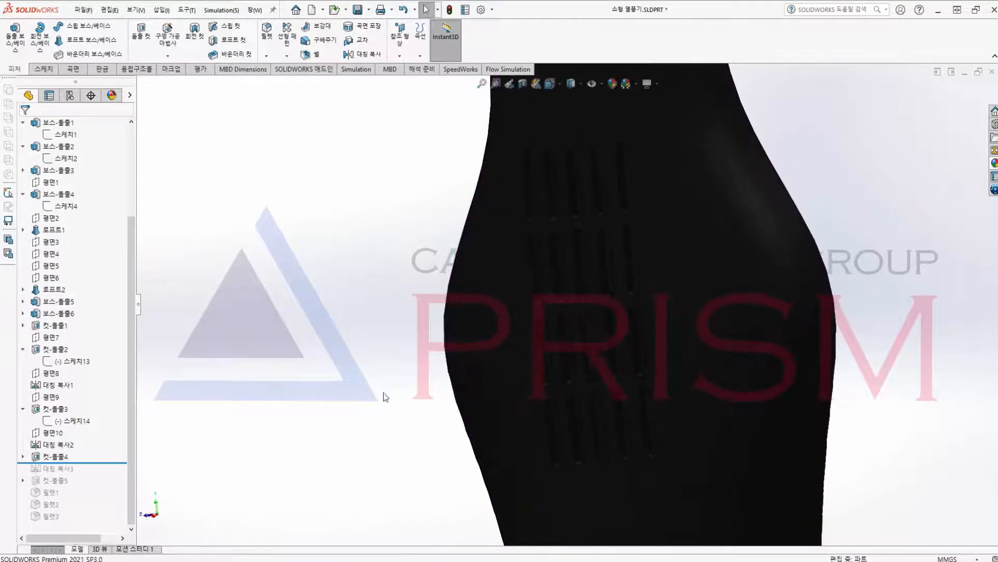
- Roll the history forward to include 대칭 복사3 and examine the handle slots mirrored to the opposite side
left_click(51, 456)
left_click_drag(70, 465, 69, 475)
middle_click_drag(420, 408, 370, 374)
key("f")
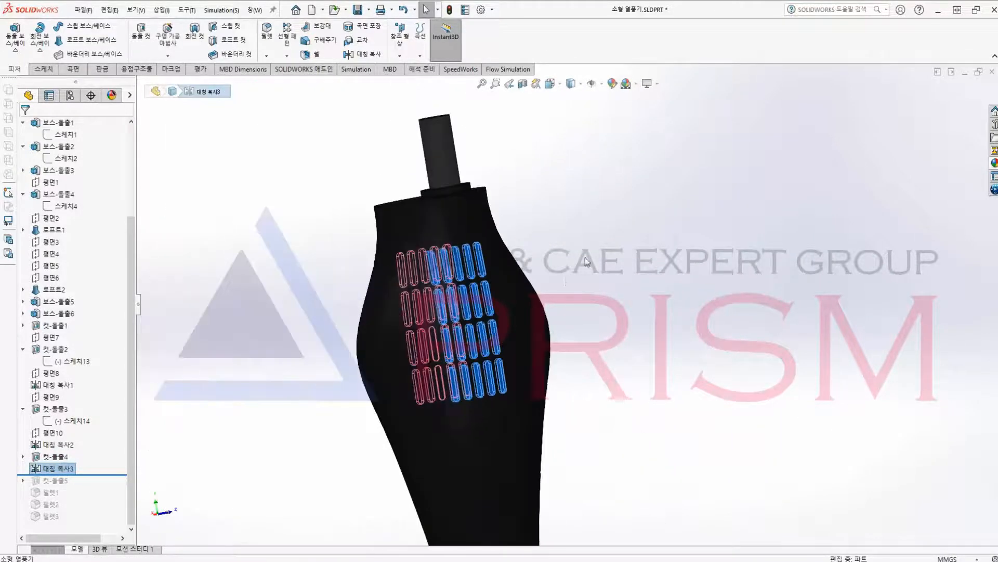
left_click(584, 256)
middle_click_drag(294, 355, 213, 415)
middle_click_drag(325, 333, 291, 357)
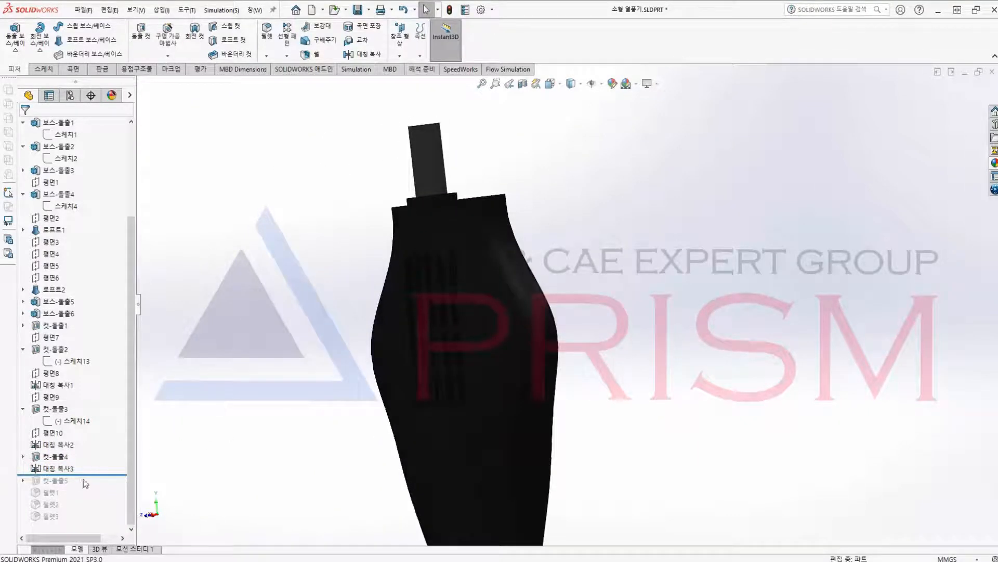
- Roll the history forward to include 컷-돌출5 and examine the circular cut running into the nozzle tip
left_click_drag(84, 475, 83, 488)
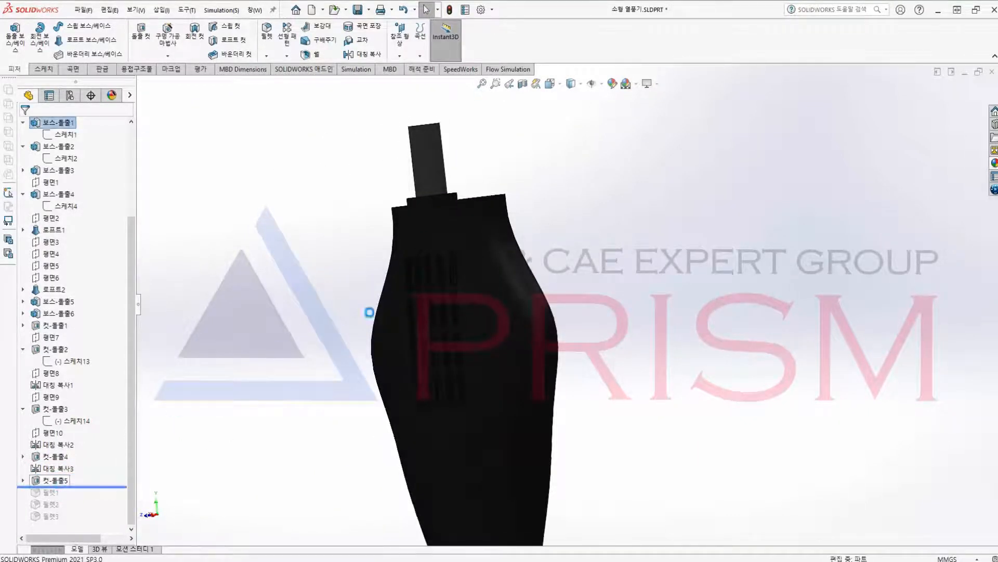
scroll(489, 491, "up", 9)
scroll(578, 406, "down", 7)
middle_click_drag(497, 394, 320, 396)
left_click(64, 480)
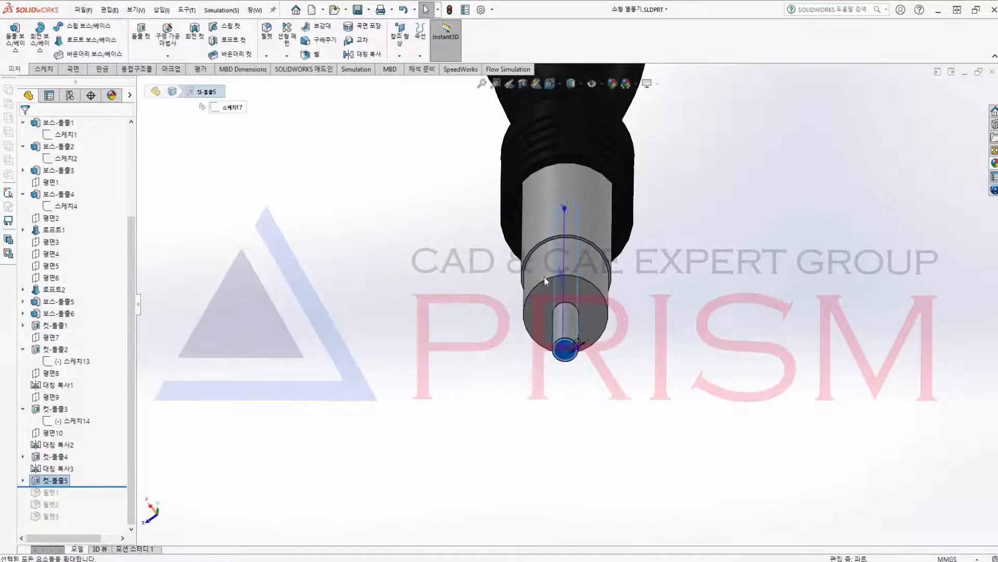
middle_click_drag(468, 427, 438, 363)
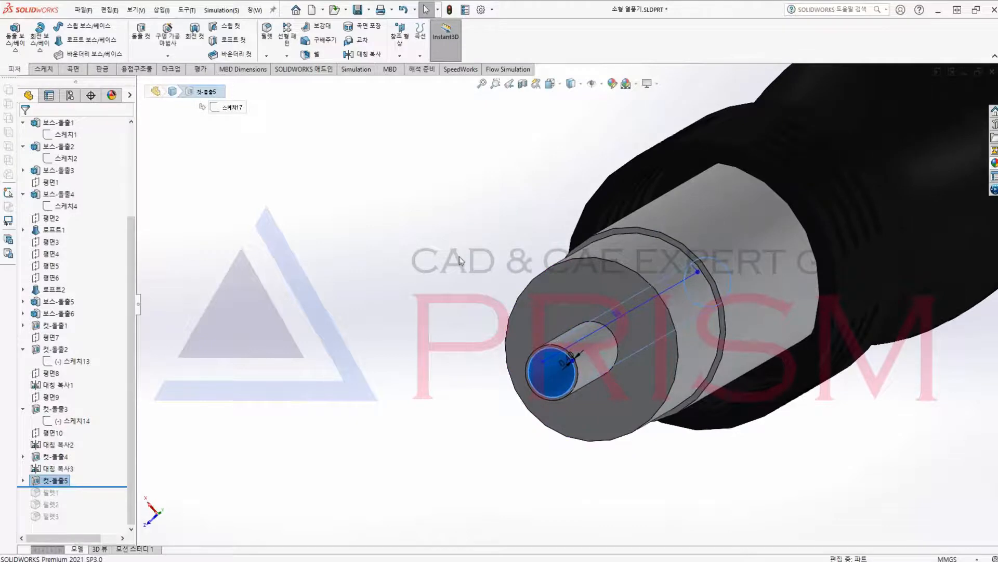
middle_click_drag(459, 257, 484, 323)
scroll(700, 375, "up", 9)
middle_click_drag(526, 263, 555, 305)
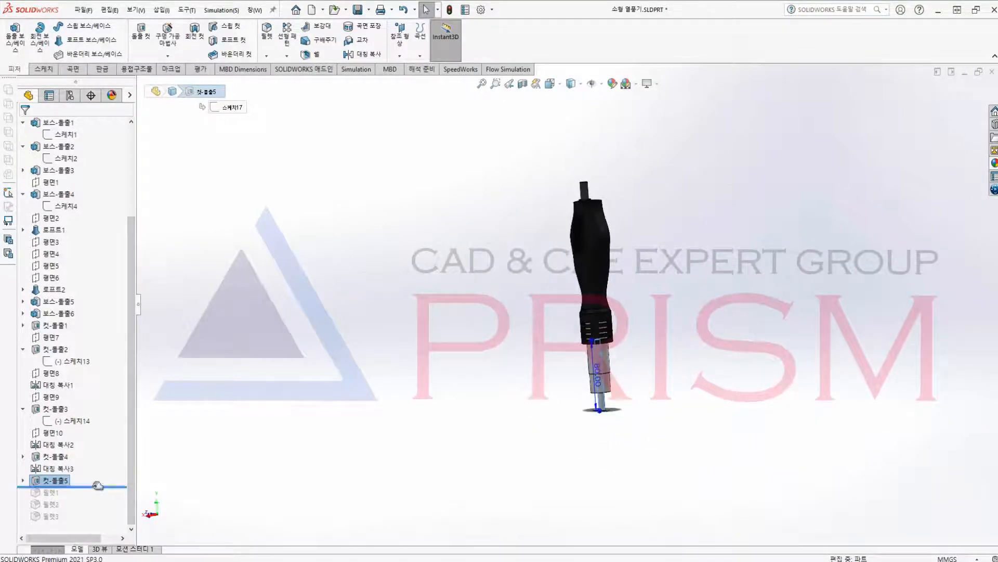
- Roll the history forward to include 필렛1 and examine the rounded lower edge of the metal barrel
left_click_drag(98, 487, 94, 498)
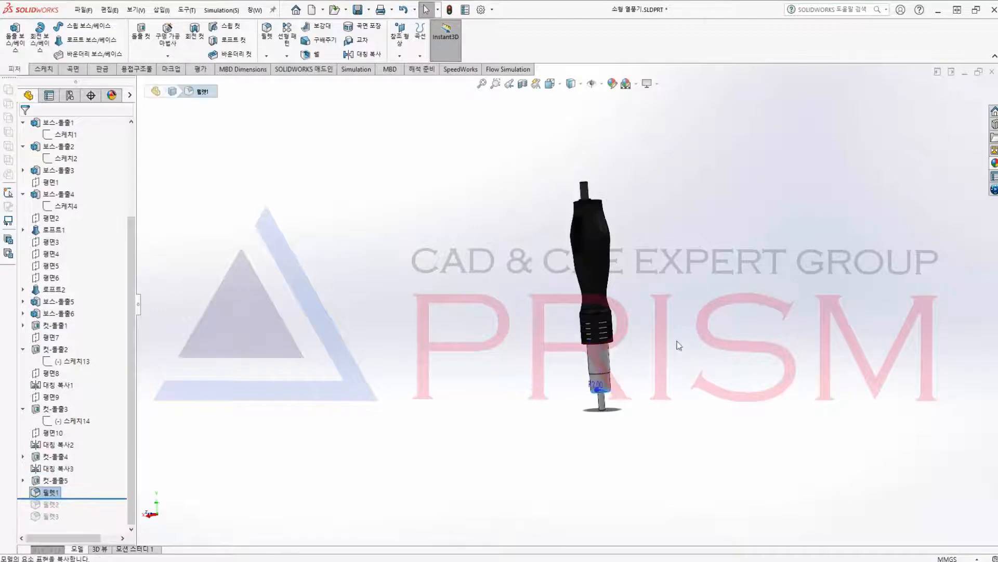
scroll(604, 386, "down", 6)
middle_click_drag(516, 342, 449, 318)
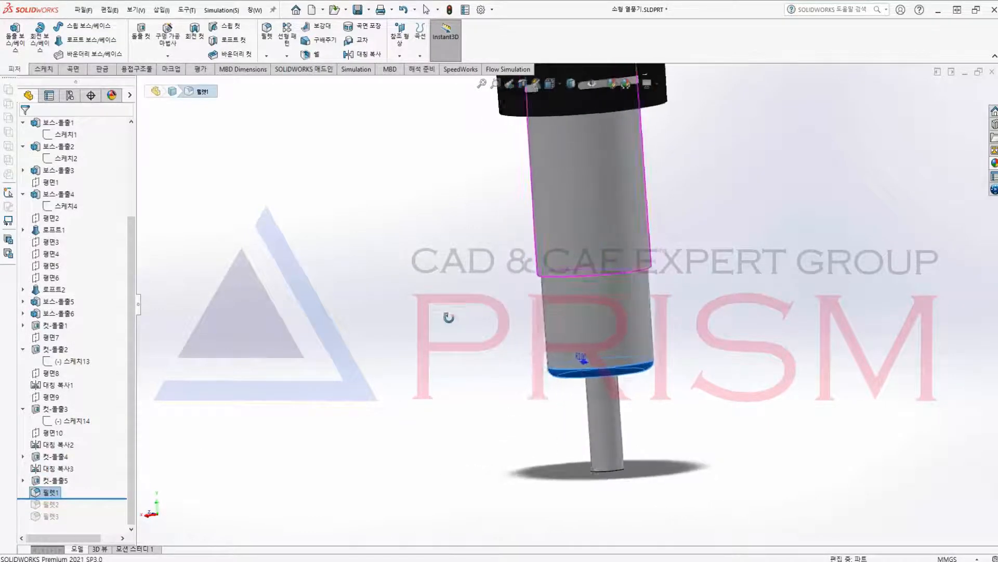
- Roll the history forward to include 필렛2, examine the filleted collar edges and clear the selection
left_click_drag(65, 504, 65, 510)
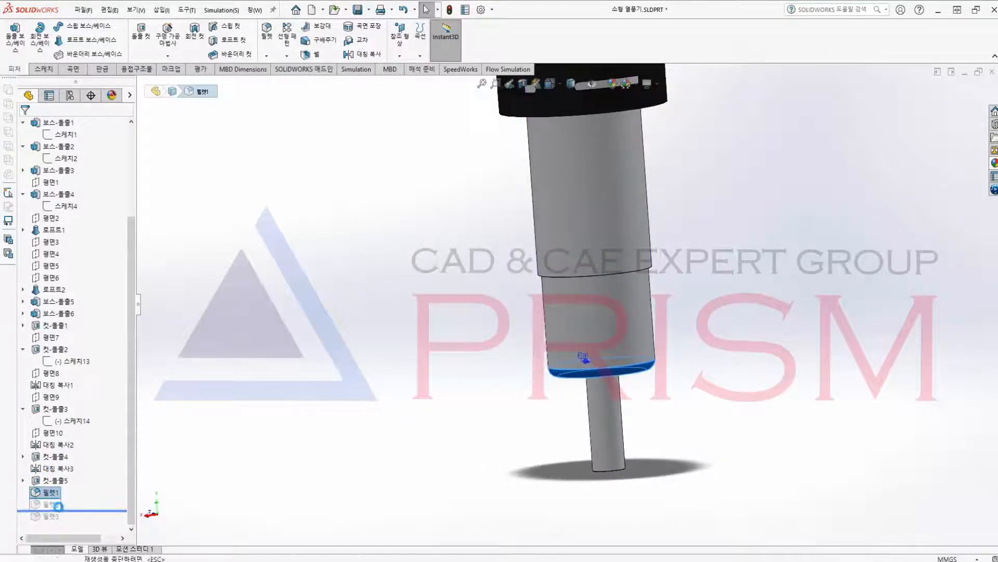
scroll(535, 177, "up", 5)
scroll(564, 297, "down", 5)
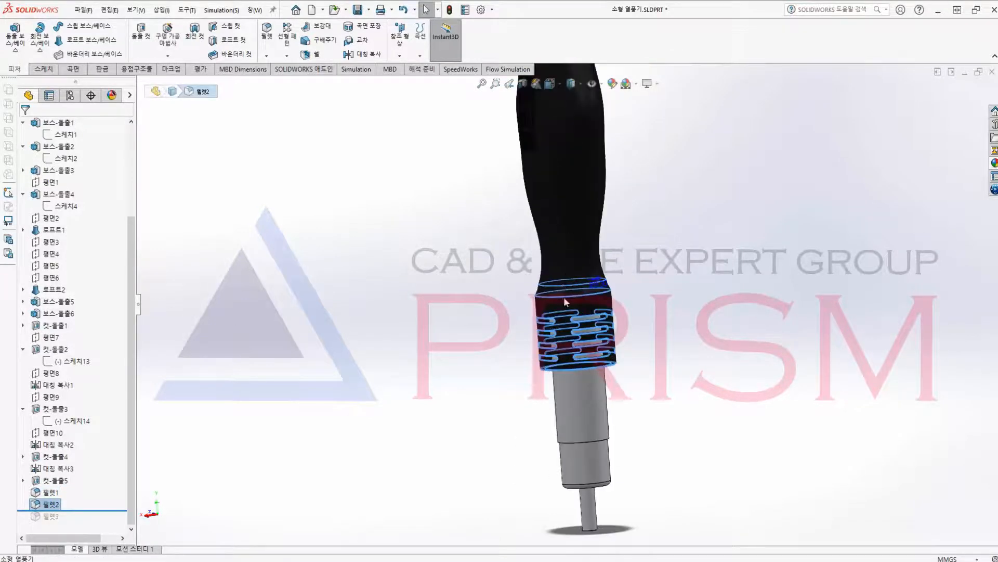
middle_click_drag(495, 306, 446, 300)
left_click(447, 300)
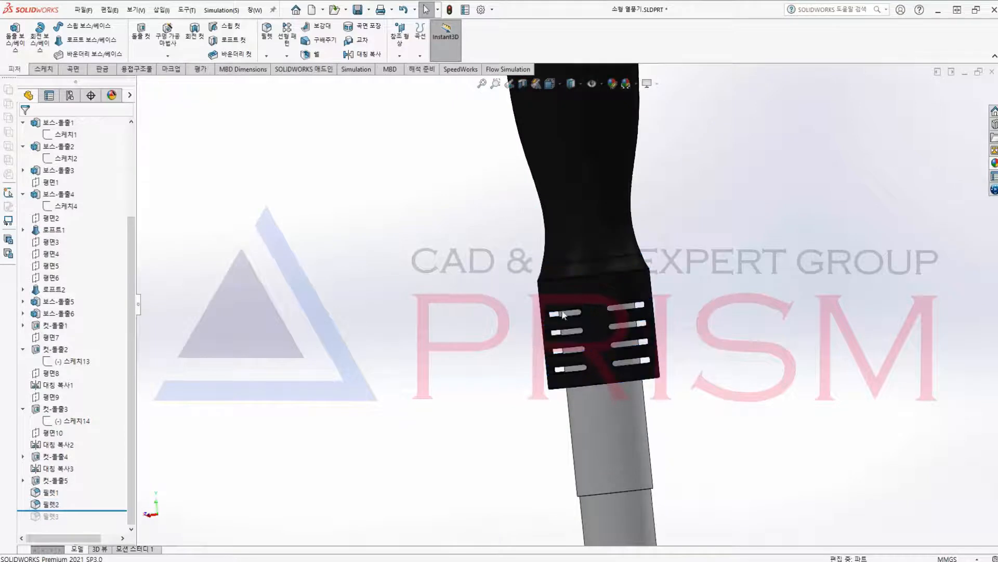
- Roll the history forward to the end to include 필렛3 and examine the rounded upper rim of the handle
left_click_drag(98, 509, 93, 524)
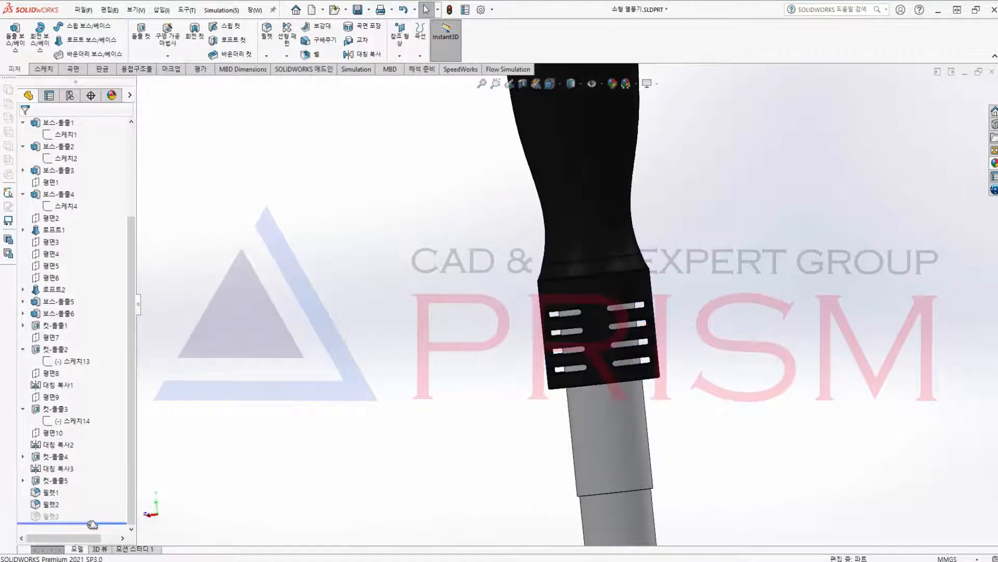
left_click(51, 518)
scroll(546, 516, "up", 4)
scroll(567, 354, "up", 2)
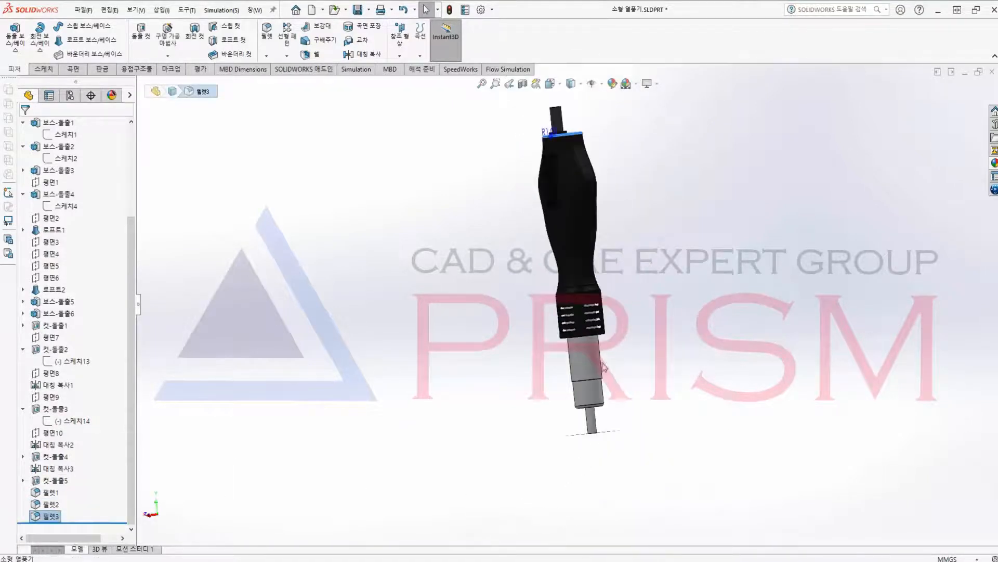
scroll(536, 234, "down", 6)
middle_click_drag(532, 235, 495, 237)
scroll(525, 360, "up", 3)
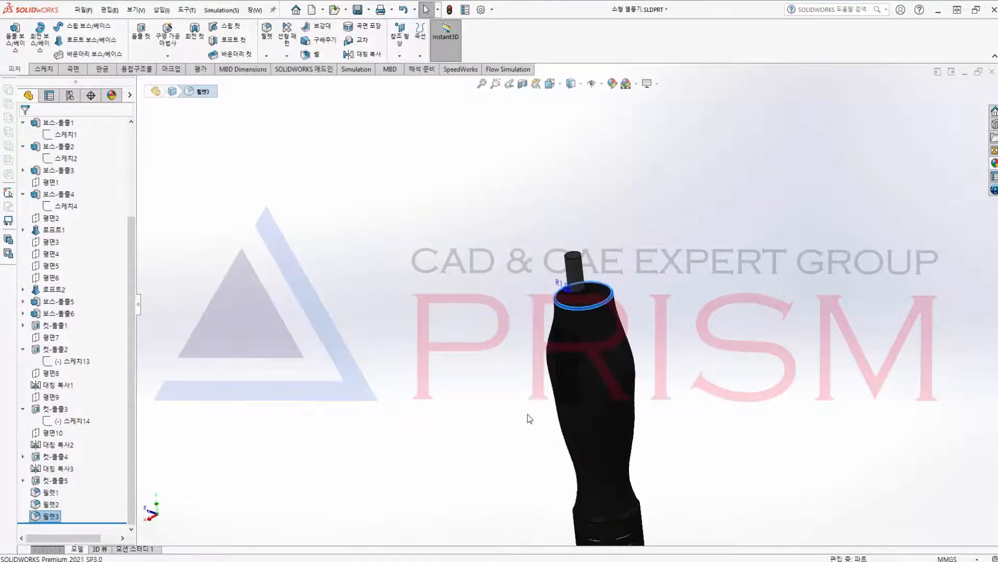
- Look over the completed part, clear the selection and switch to the isometric view
middle_click_drag(527, 415, 526, 357)
scroll(568, 432, "up", 4)
scroll(613, 406, "down", 3)
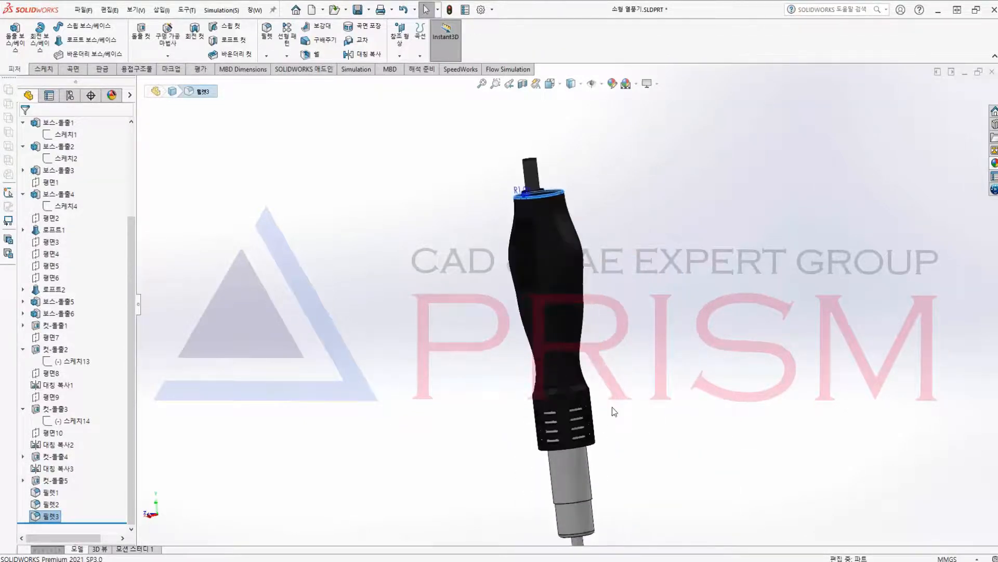
left_click(662, 356)
key("ctrl+7")
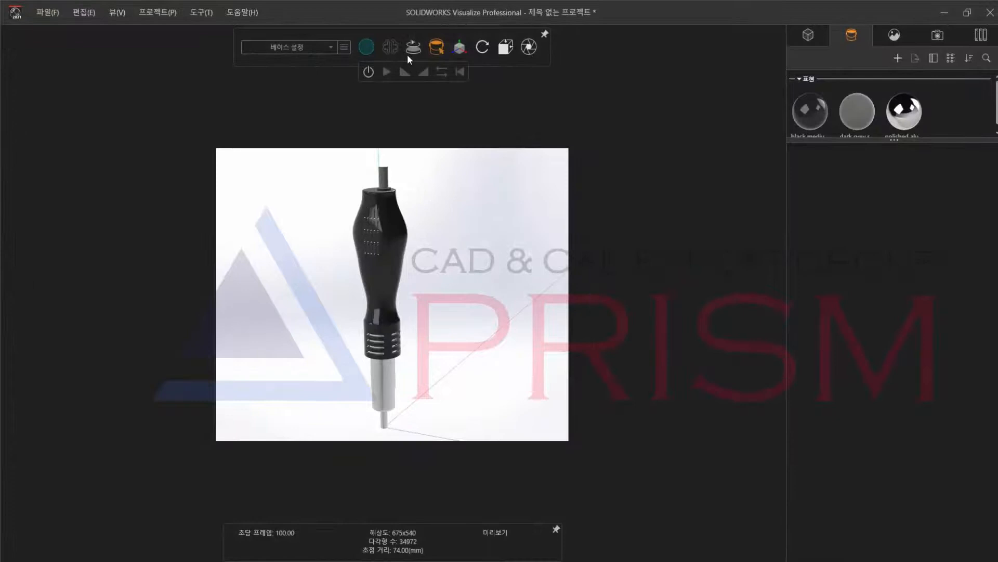
- In SOLIDWORKS Visualize, compare two preset corner views and keep the one looking down on the heat gun
mouse_move(508, 48)
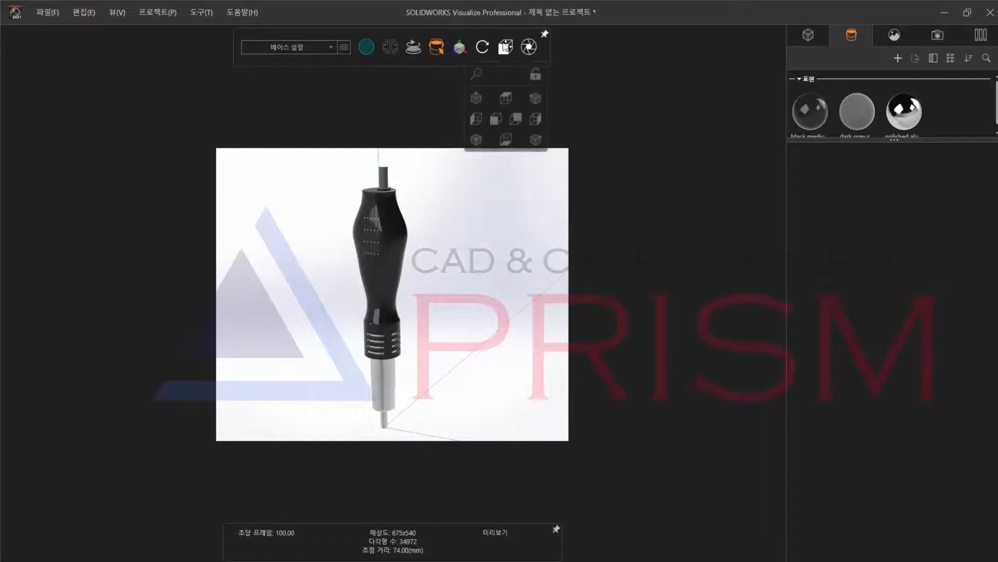
left_click(477, 141)
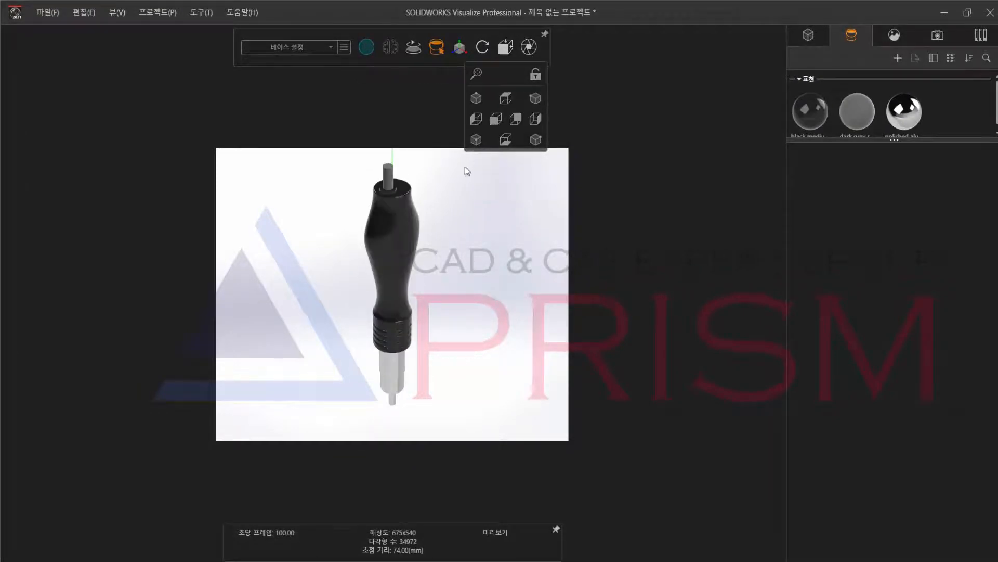
left_click(536, 98)
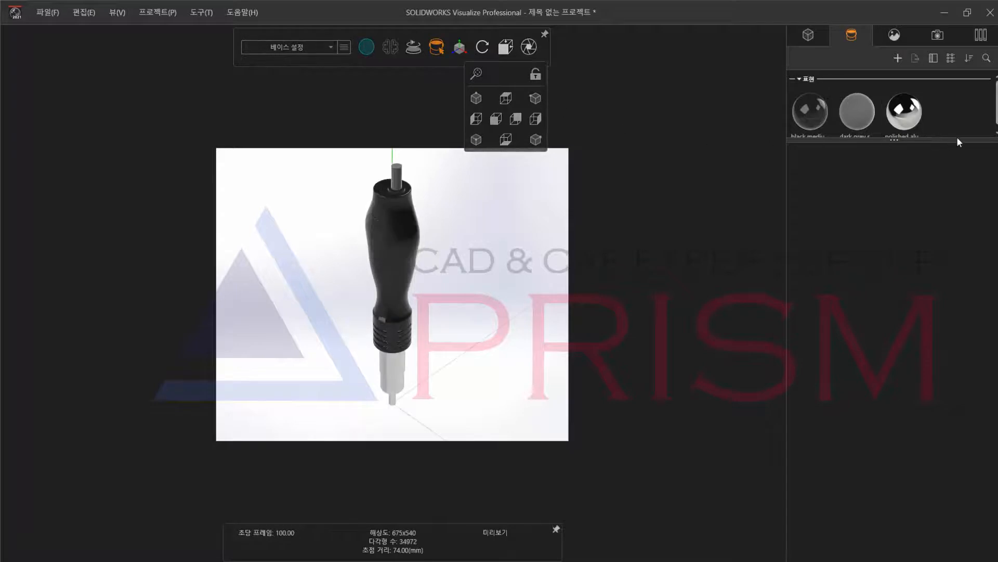
- Set the polished aluminum appearance's roughness to 0.00 and its color to light blue, HSV 203, 21, 91
left_click(904, 108)
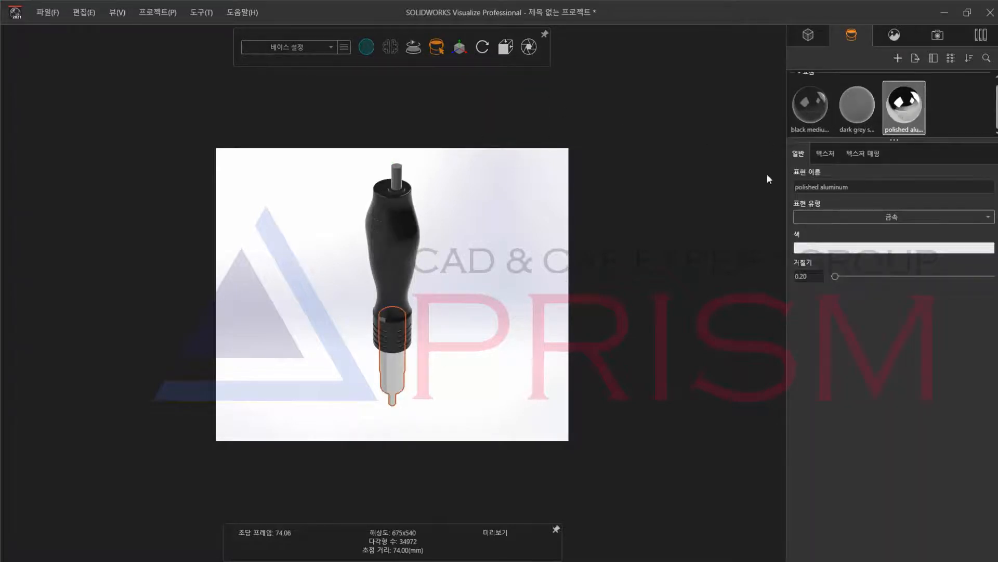
left_click_drag(836, 277, 836, 281)
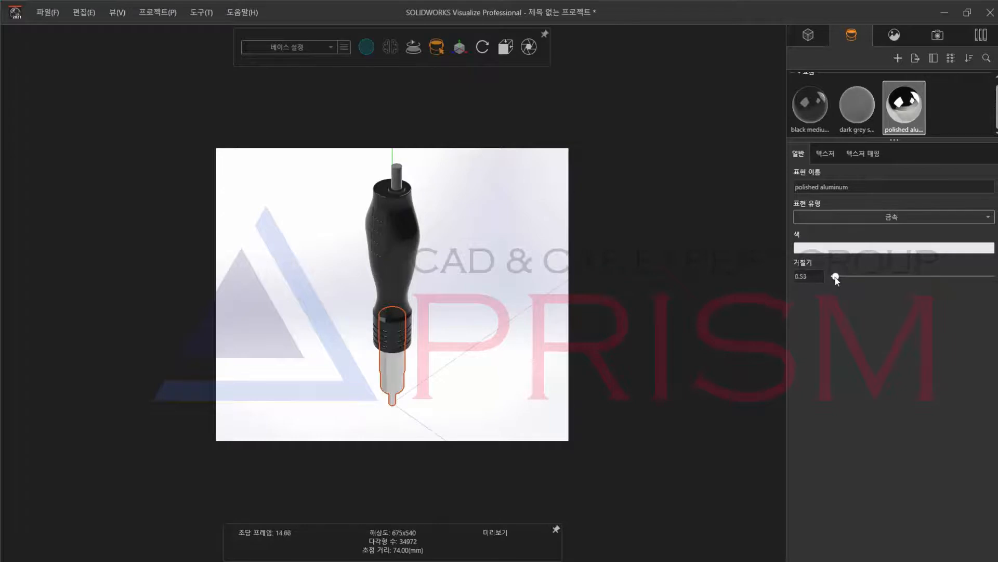
left_click(888, 248)
left_click(736, 257)
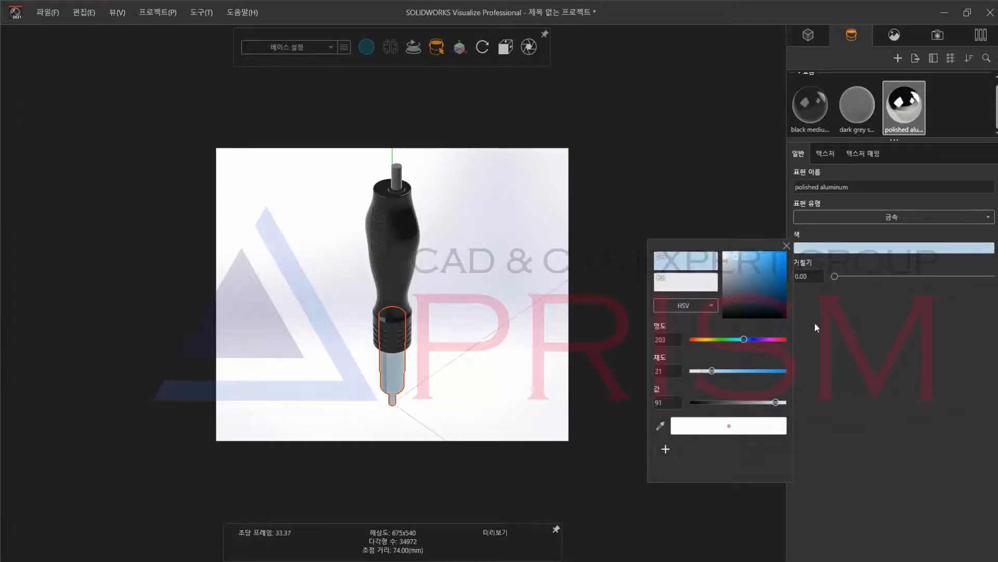
left_click(814, 323)
- Adjust the saturation of the transparency color for the dark grey soft touch plastic appearance and close the color picker
left_click(855, 115)
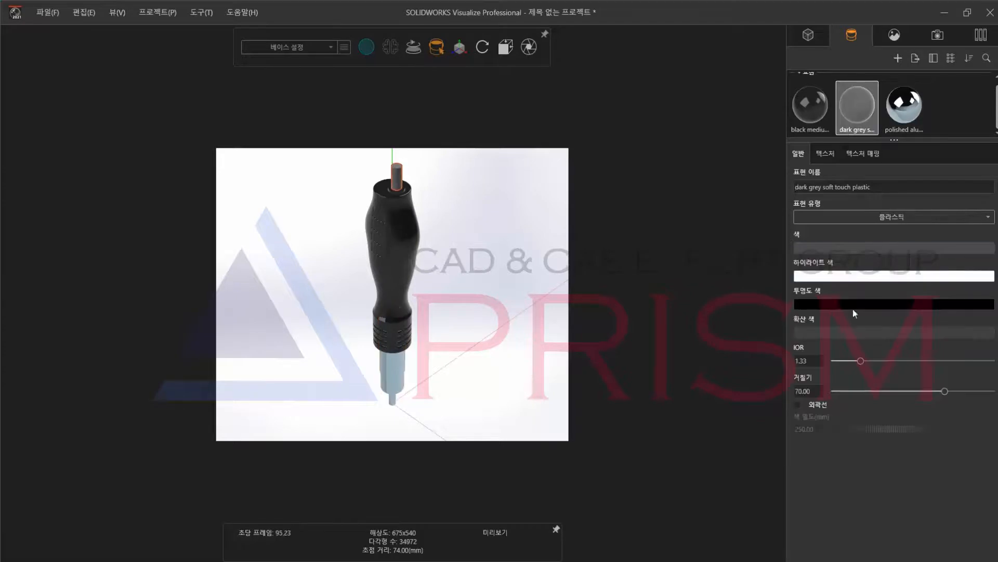
left_click(825, 303)
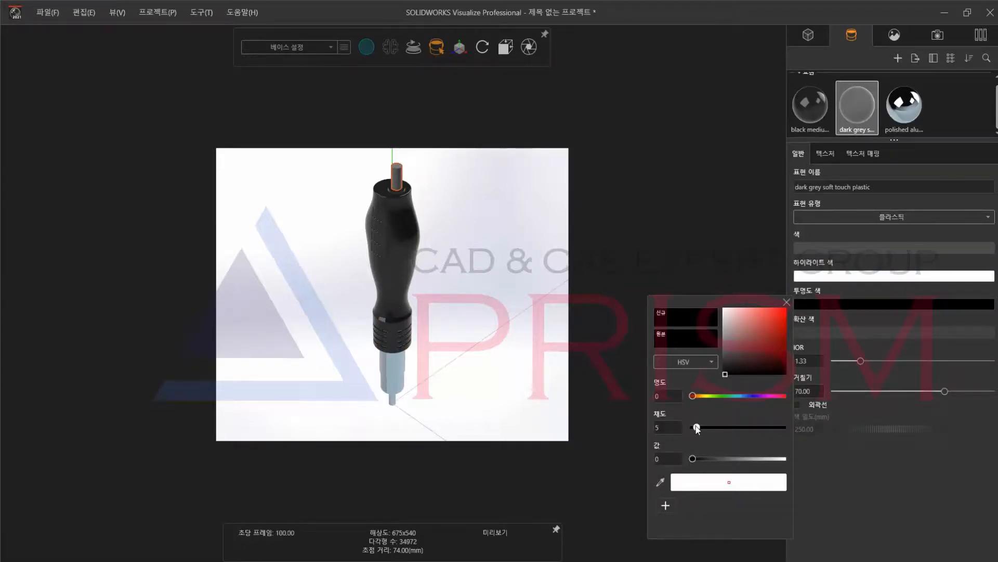
left_click(891, 491)
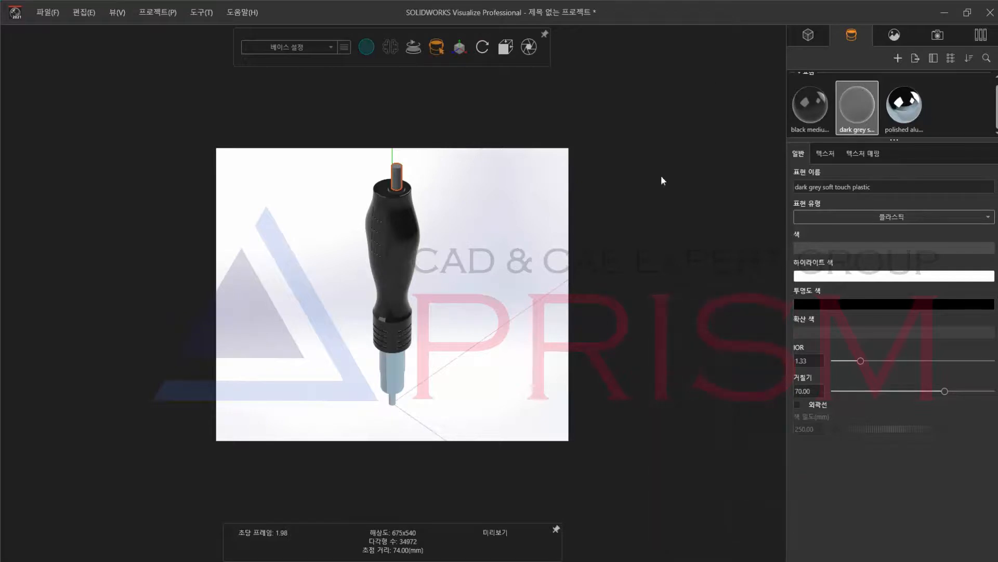
- Make High Contrast Ramp the active environment and show the settings of the SOLIDWORKS Viewport camera
left_click(895, 35)
left_click(834, 107)
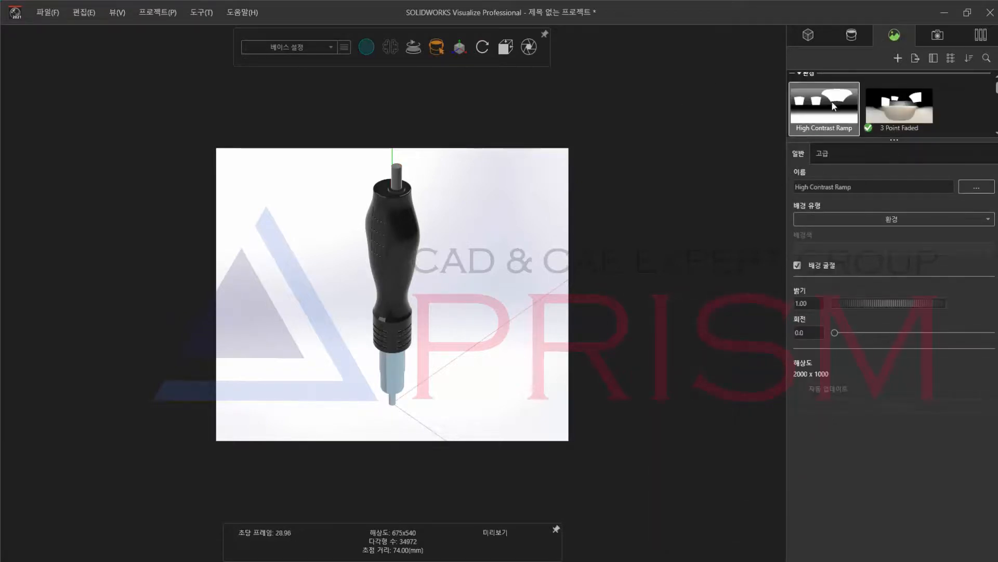
double_click(849, 112)
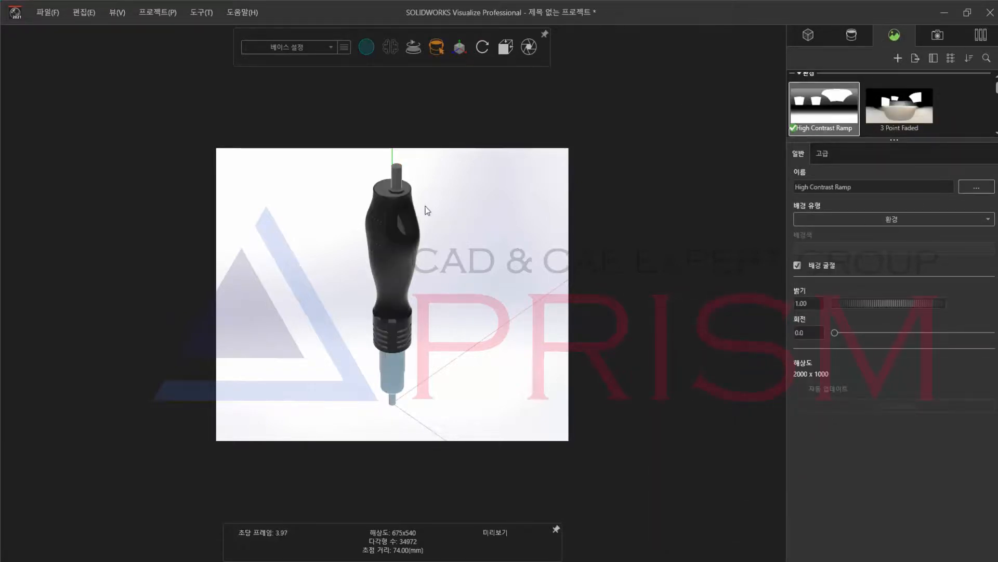
left_click(930, 36)
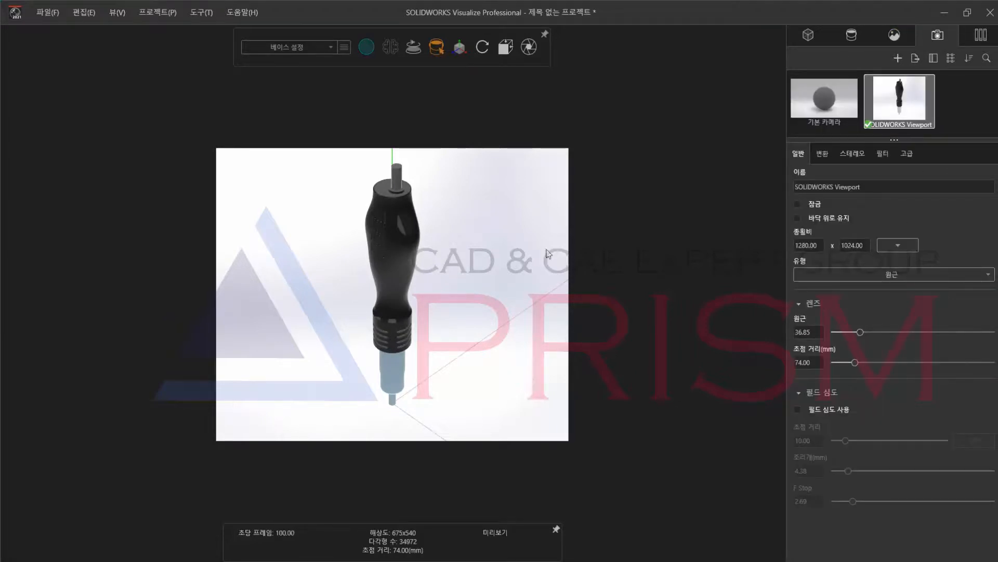
- Open the render output settings, keep PNG as the image format and set the render passes to 901
left_click(210, 12)
left_click(203, 48)
left_click(504, 231)
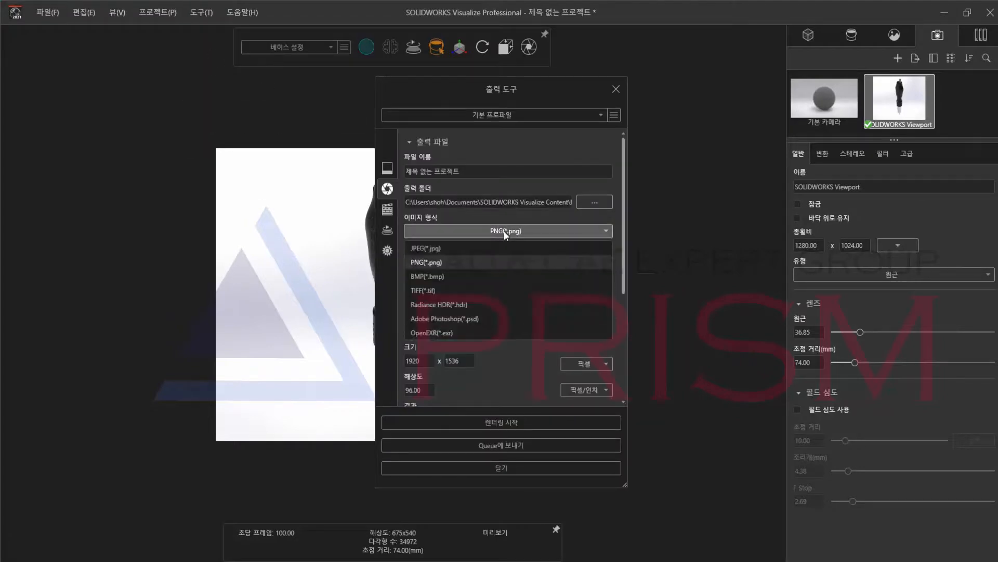
left_click(504, 230)
scroll(493, 320, "down", 1)
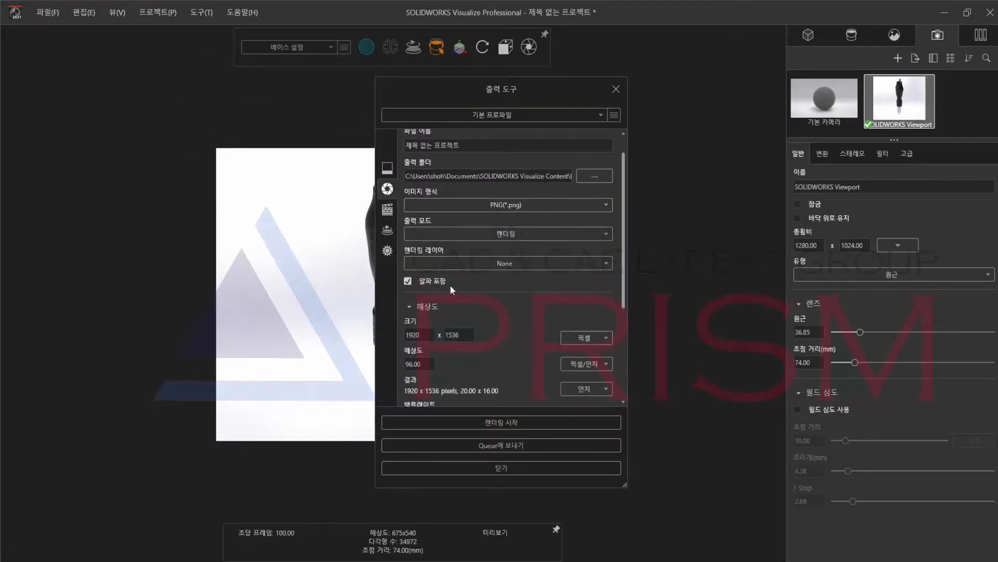
scroll(524, 317, "down", 6)
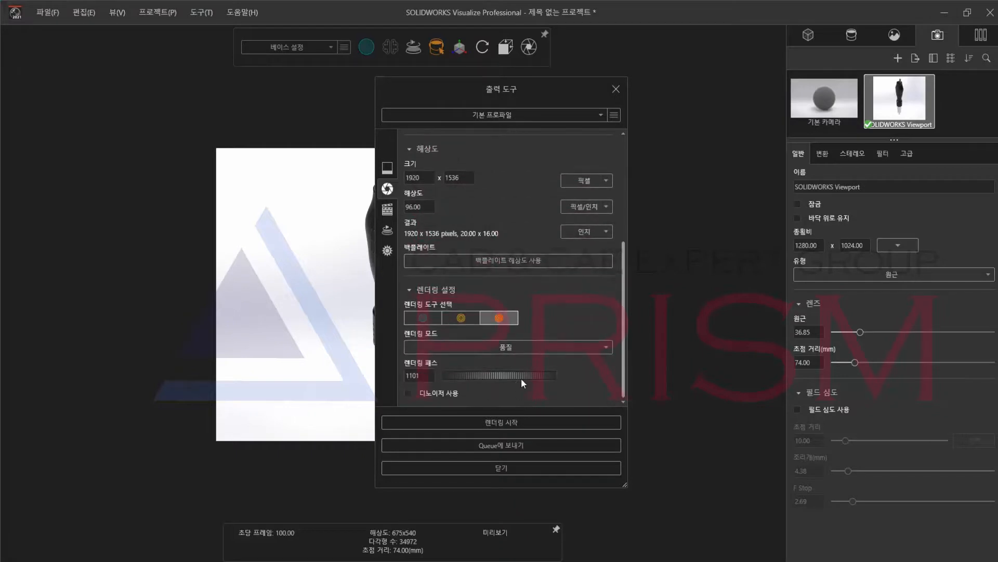
mouse_move(508, 374)
left_mouse_down()
mouse_move(487, 373)
mouse_move(504, 375)
left_mouse_up()
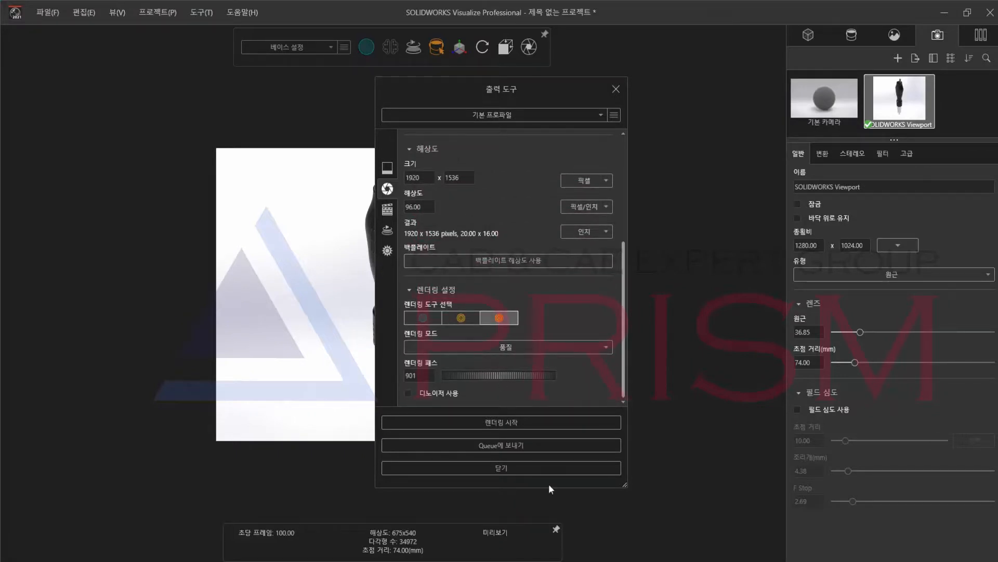